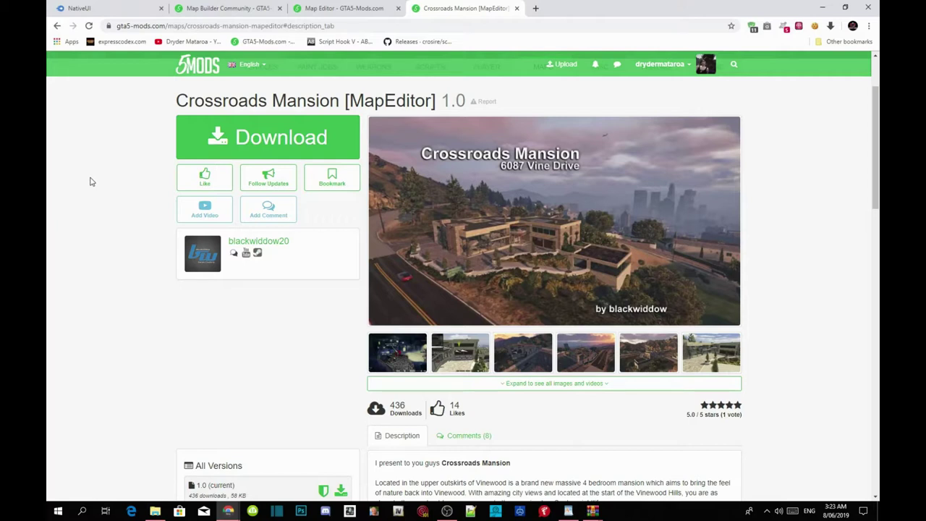
Step: Review the Map Editor, Map Builder Community and NativeUI Chrome tabs, then minimize Chrome
{"action": "left_click", "coordinate": [364, 7]}
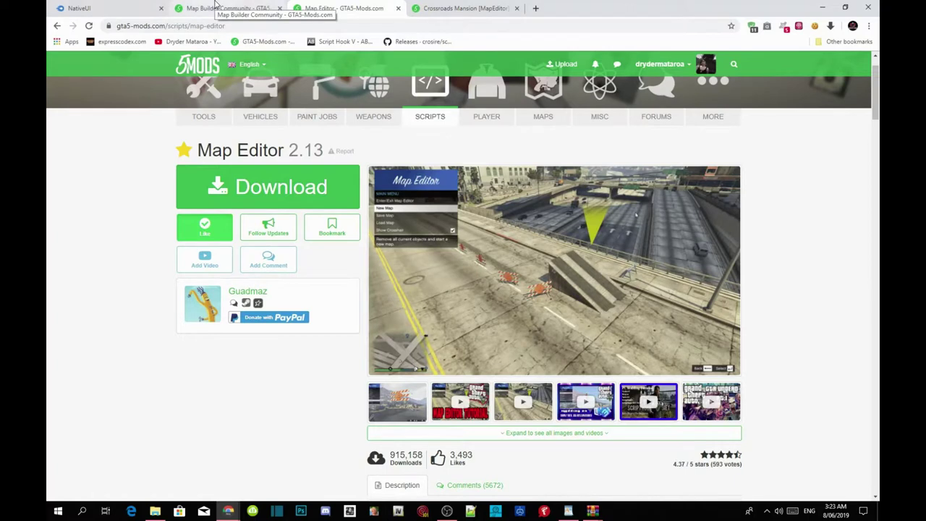
{"action": "left_click", "coordinate": [214, 5]}
{"action": "left_click", "coordinate": [141, 5]}
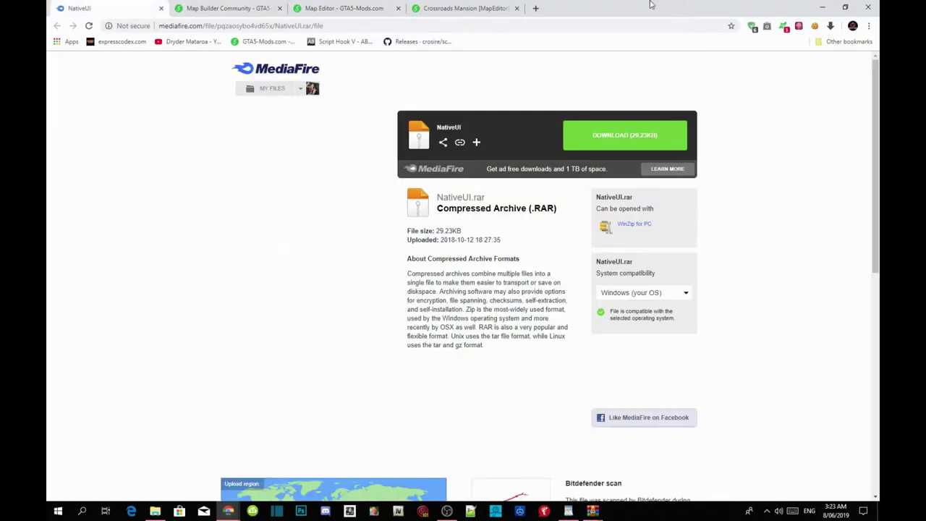
{"action": "left_click", "coordinate": [822, 7]}
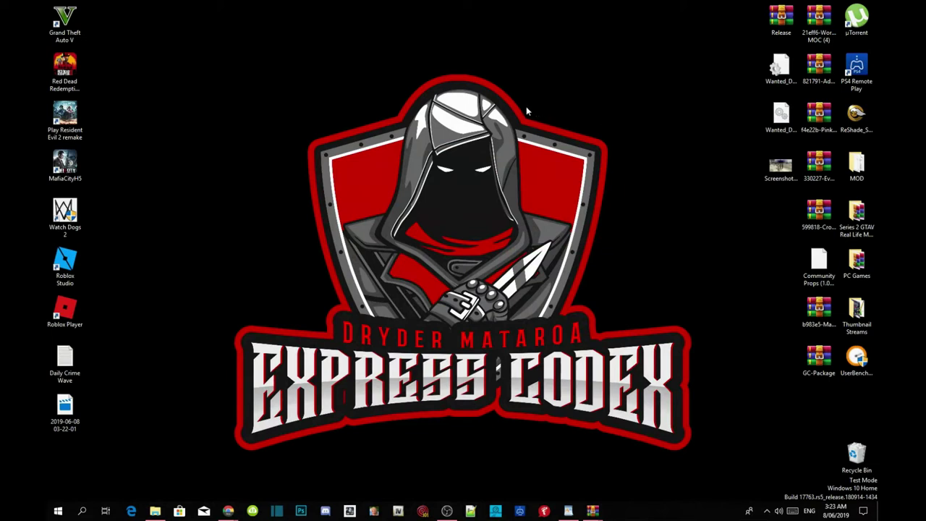
Step: Open the Grand Theft Auto V shortcut's file location on D: and reposition the Explorer window
{"action": "right_click", "coordinate": [64, 32]}
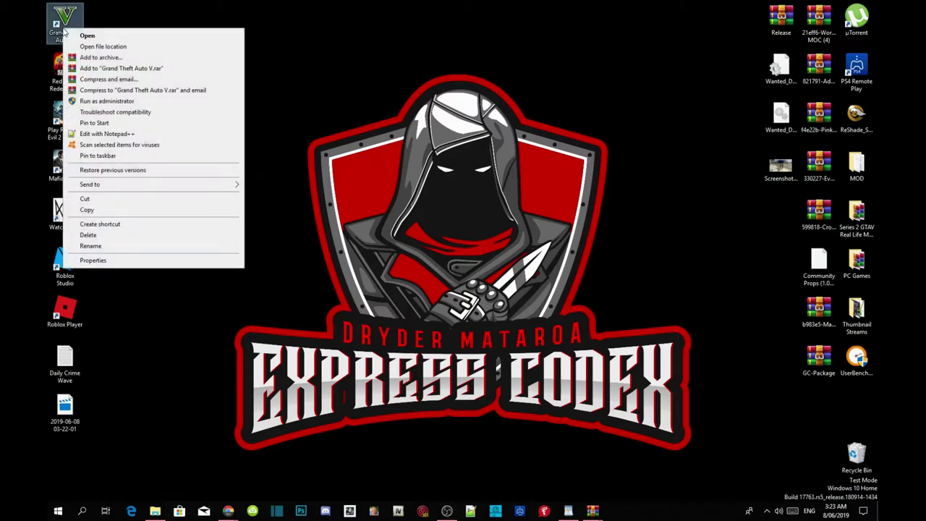
{"action": "left_click", "coordinate": [103, 48]}
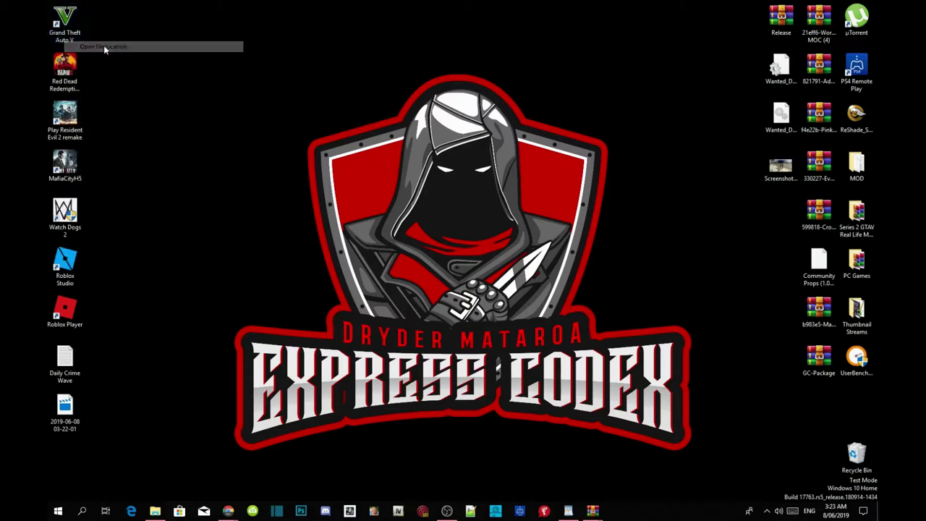
{"action": "double_click", "coordinate": [568, 12]}
{"action": "left_click", "coordinate": [594, 135]}
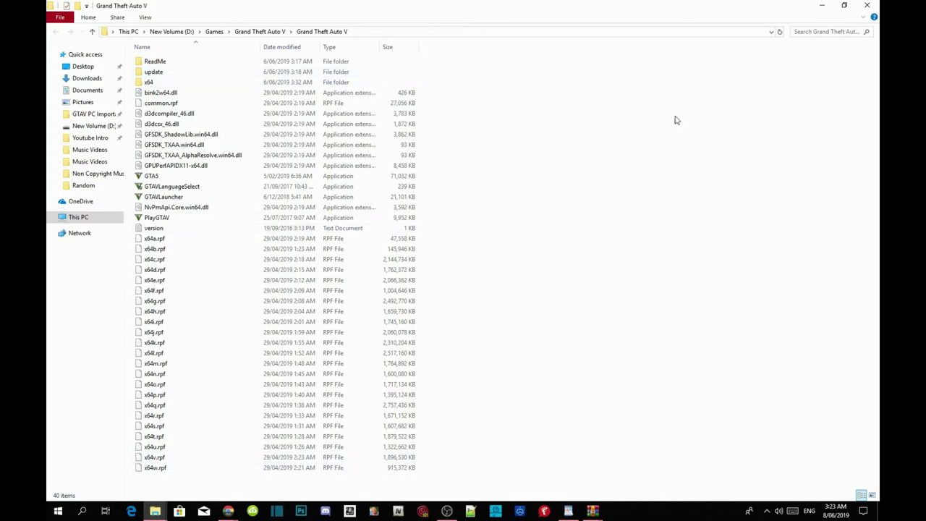
{"action": "left_click", "coordinate": [844, 7]}
{"action": "left_click_drag", "start_coordinate": [405, 15], "coordinate": [439, 62]}
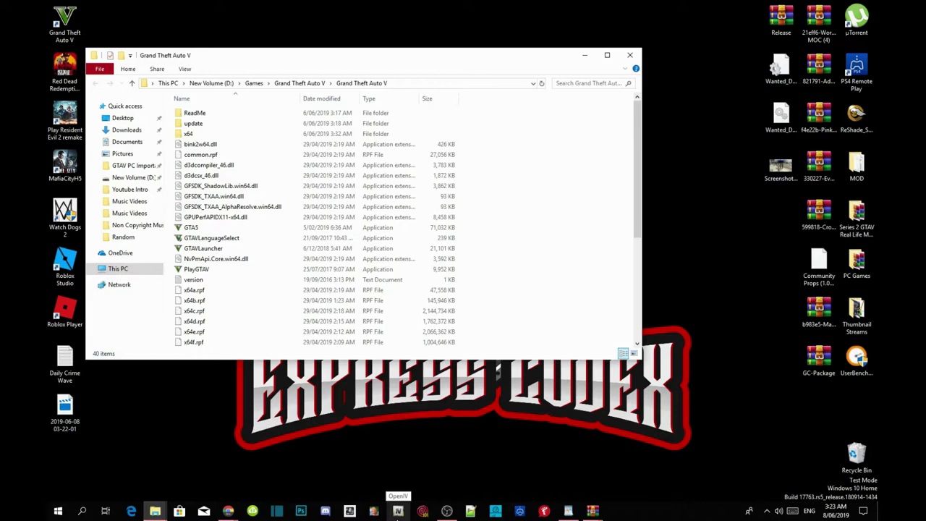
Step: Launch OpenIV for Grand Theft Auto V (Windows) and open the ASI Manager
{"action": "left_click", "coordinate": [398, 512]}
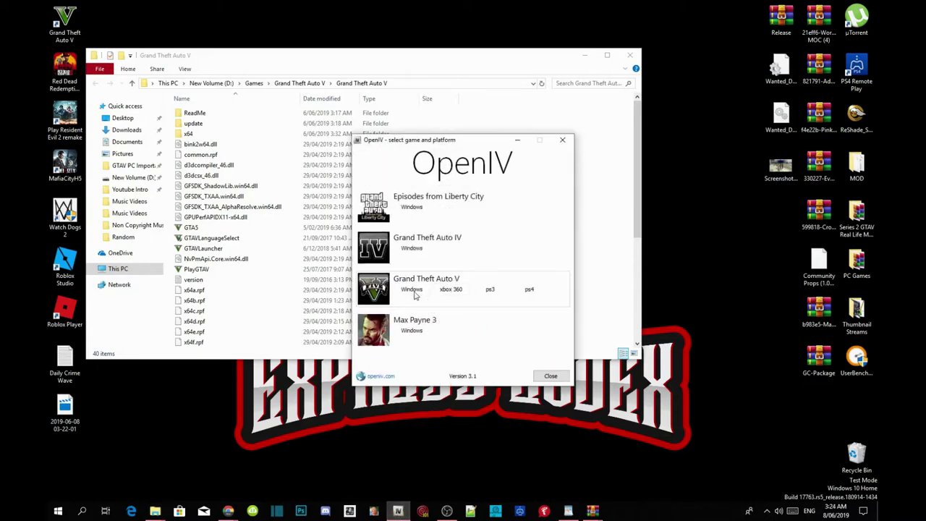
{"action": "left_click", "coordinate": [414, 292]}
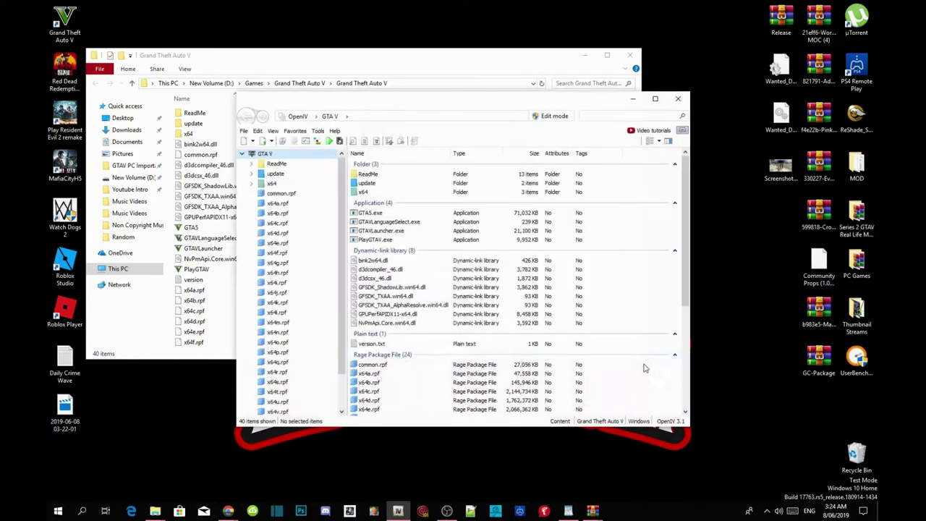
{"action": "left_click", "coordinate": [317, 131]}
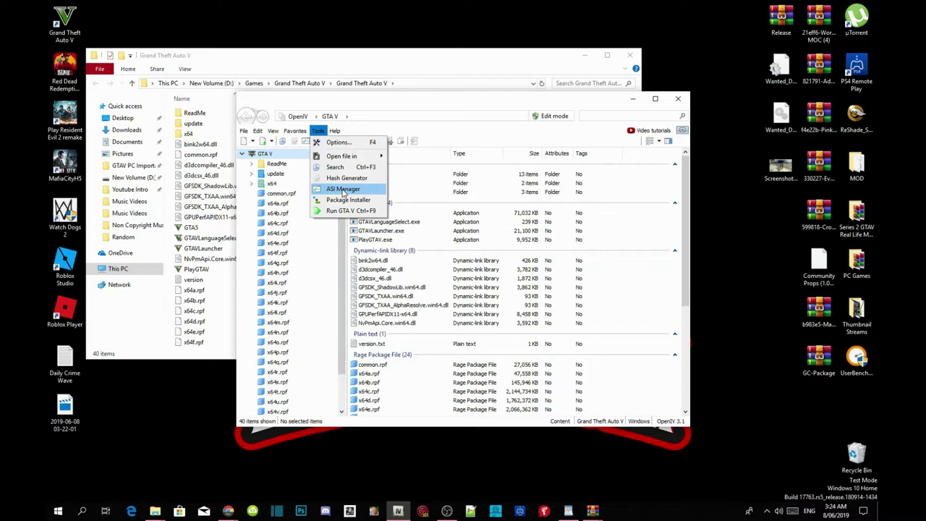
{"action": "left_click", "coordinate": [343, 189]}
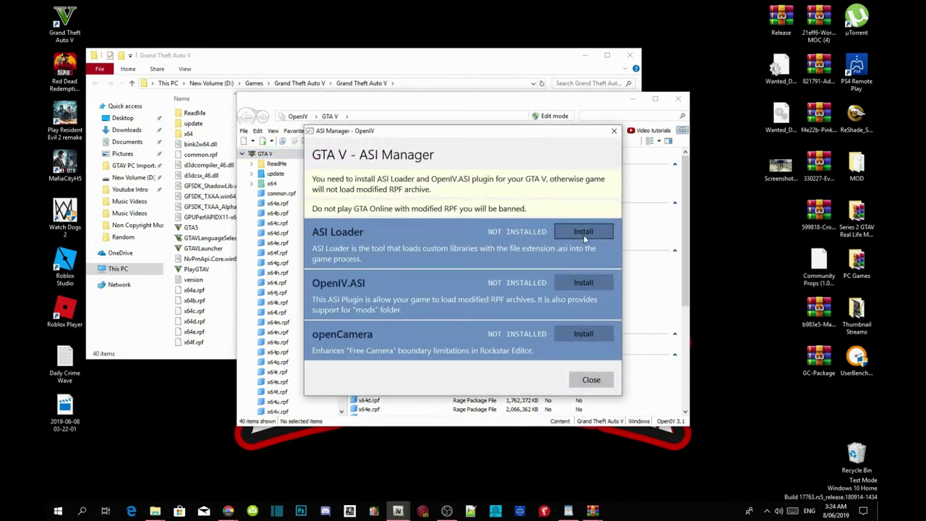
Step: Install ASI Loader, OpenIV.ASI (creating the mods folder) and openCamera, then close ASI Manager
{"action": "left_click", "coordinate": [583, 233]}
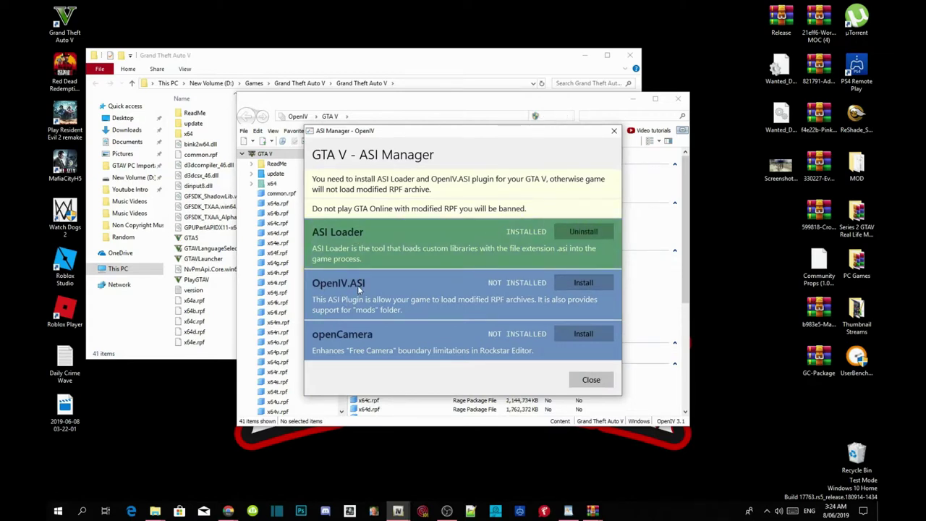
{"action": "left_click", "coordinate": [593, 283]}
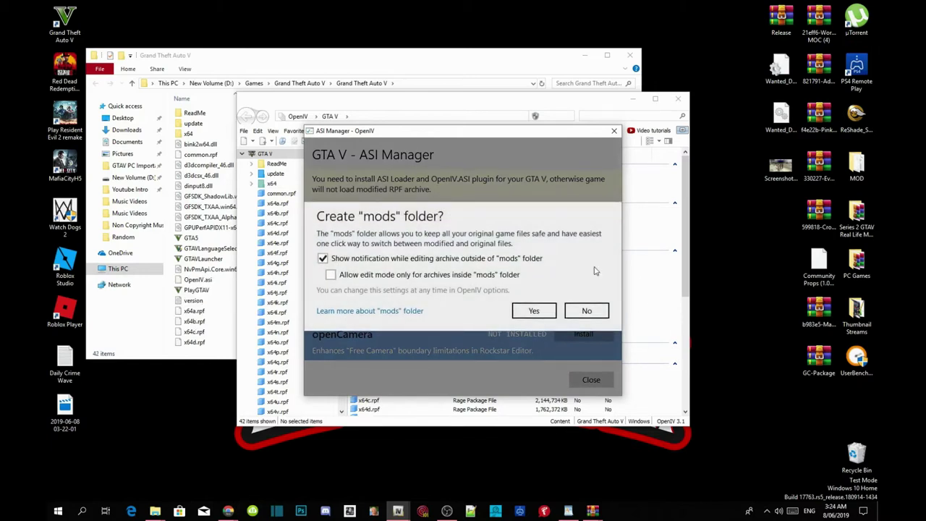
{"action": "left_click", "coordinate": [531, 317]}
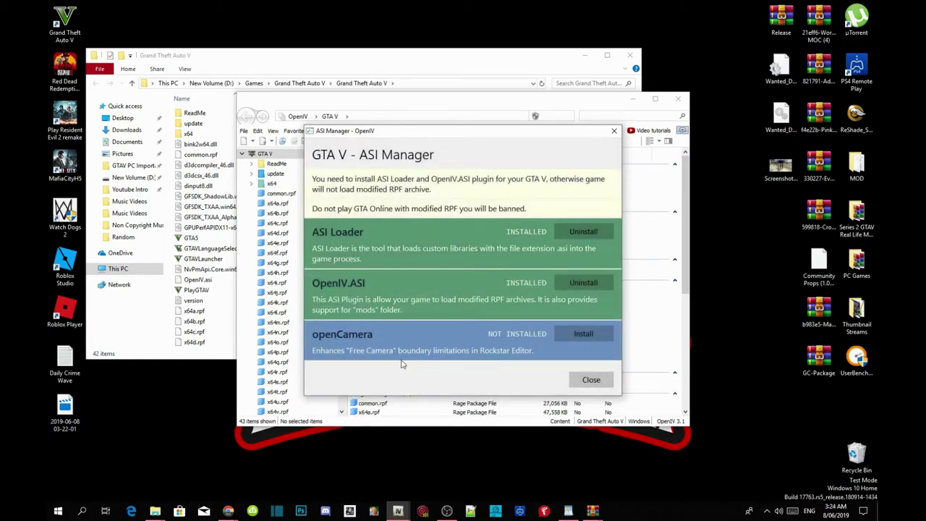
{"action": "left_click", "coordinate": [596, 338]}
{"action": "left_click", "coordinate": [601, 389]}
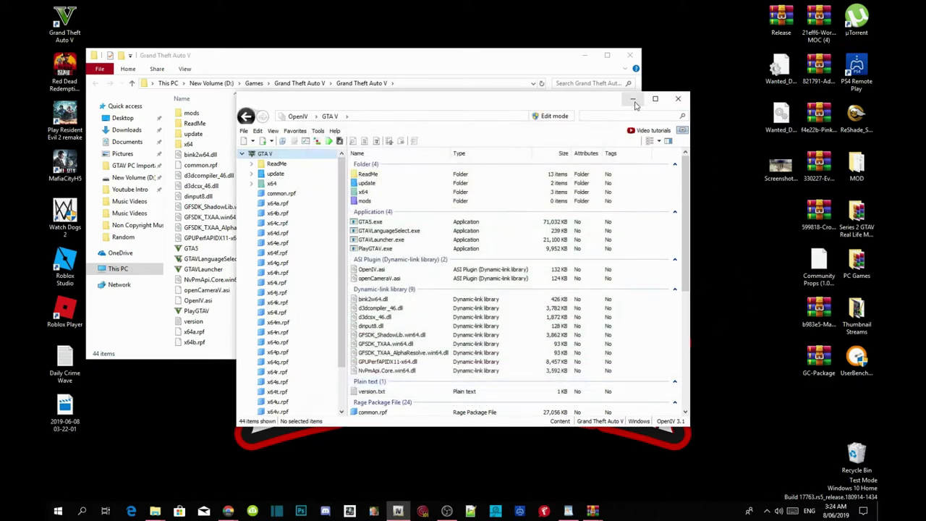
Step: Minimize OpenIV and arrange the Grand Theft Auto V and MOD Explorer windows side by side
{"action": "left_click", "coordinate": [635, 105]}
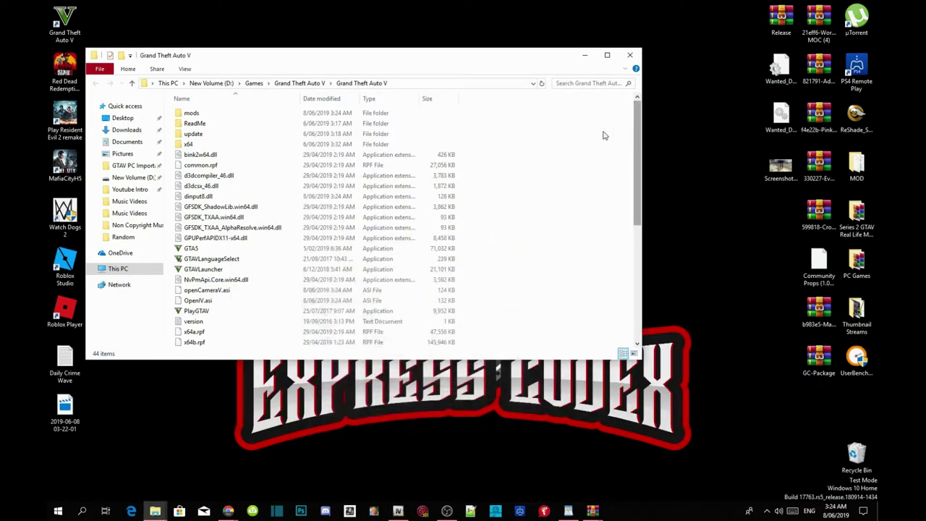
{"action": "left_click_drag", "start_coordinate": [495, 62], "coordinate": [567, 59]}
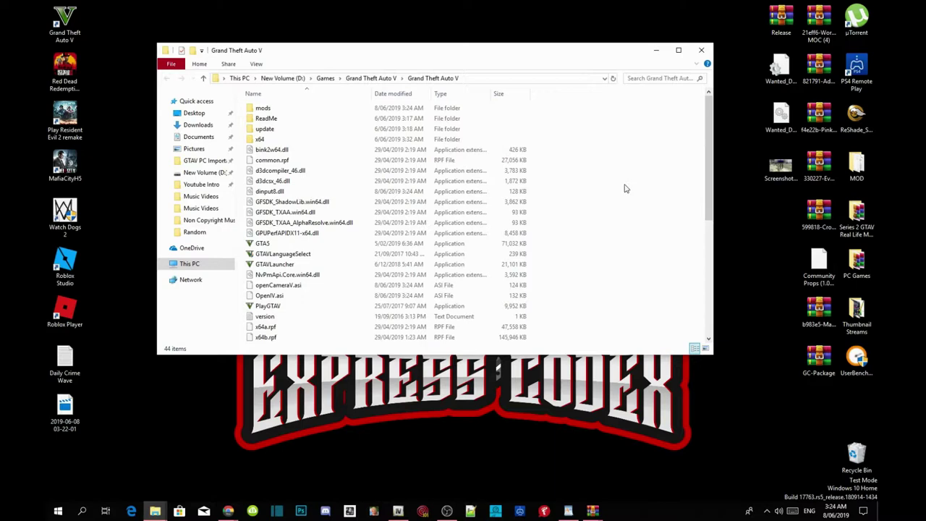
{"action": "scroll", "coordinate": [626, 188], "scroll_direction": "down", "scroll_amount": 7}
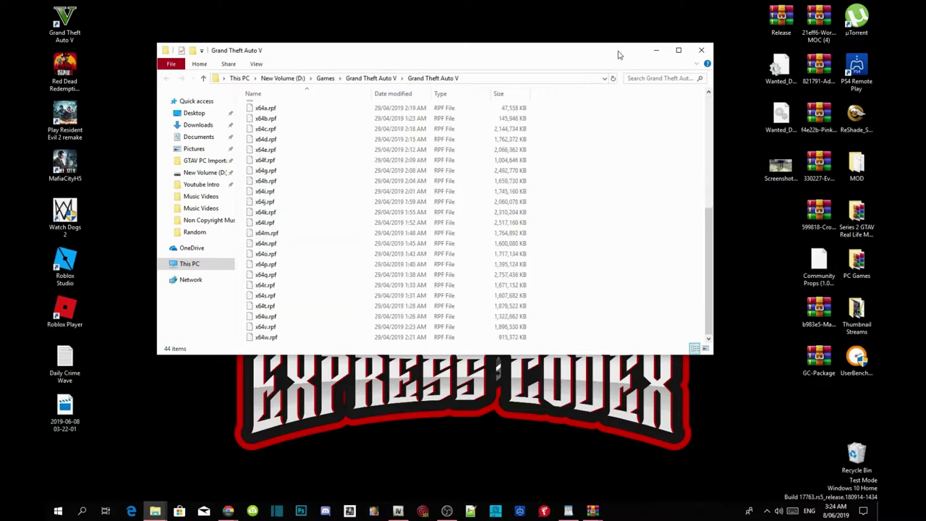
{"action": "left_click_drag", "start_coordinate": [615, 56], "coordinate": [558, 74]}
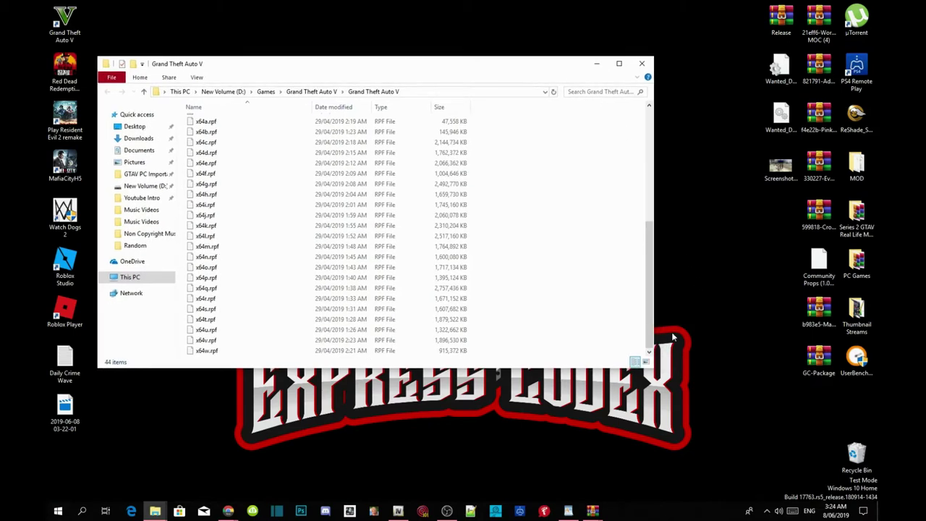
{"action": "left_click", "coordinate": [159, 511]}
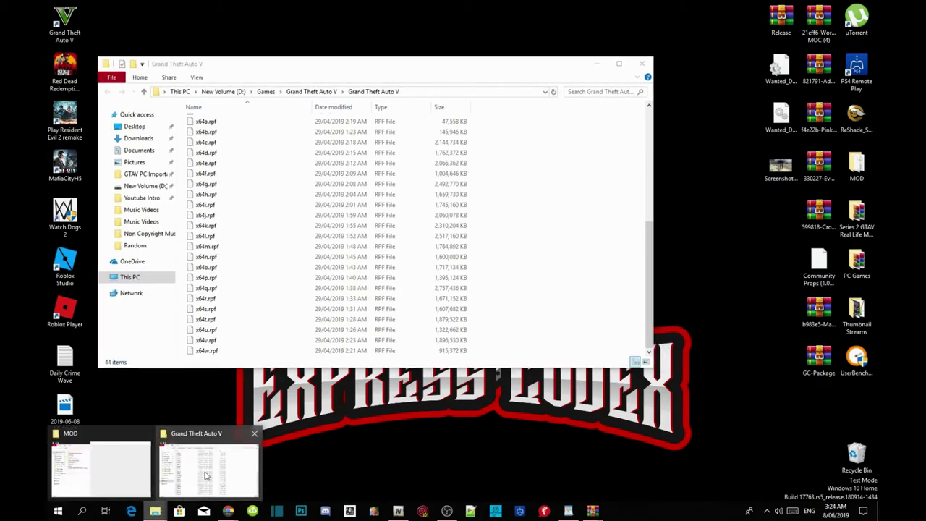
{"action": "left_click", "coordinate": [208, 474]}
{"action": "left_click", "coordinate": [154, 512]}
{"action": "left_click", "coordinate": [116, 471]}
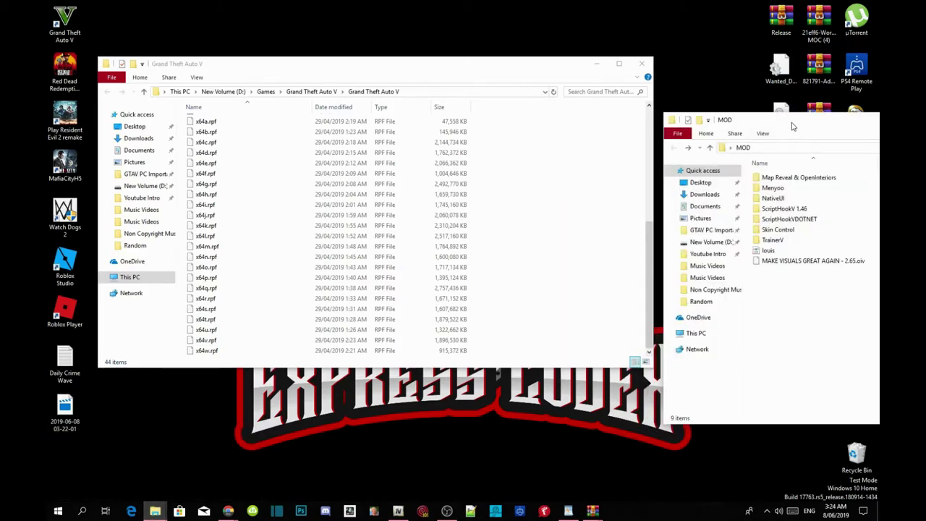
{"action": "left_click_drag", "start_coordinate": [794, 120], "coordinate": [798, 68]}
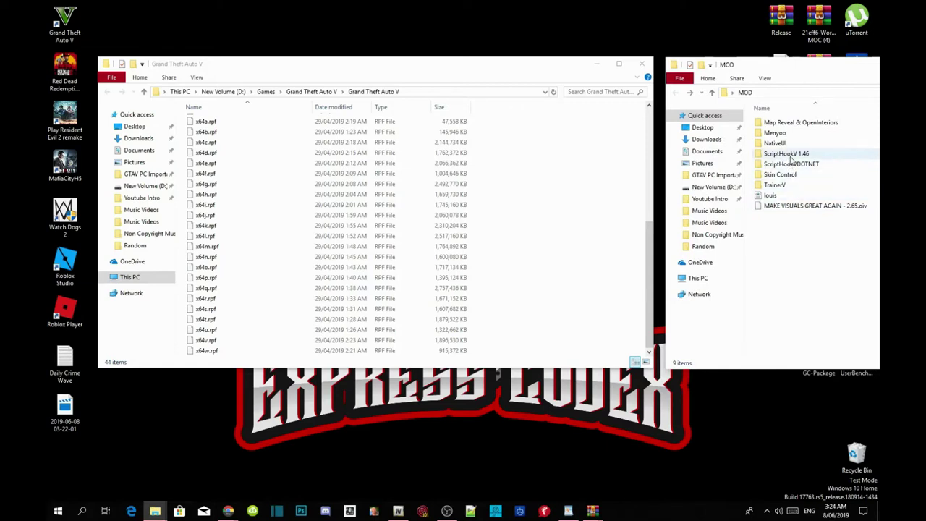
Step: Copy dinput8.dll and ScriptHookV.dll from ScriptHookV 1.46\bin into the game folder, replacing dinput8.dll
{"action": "double_click", "coordinate": [792, 155]}
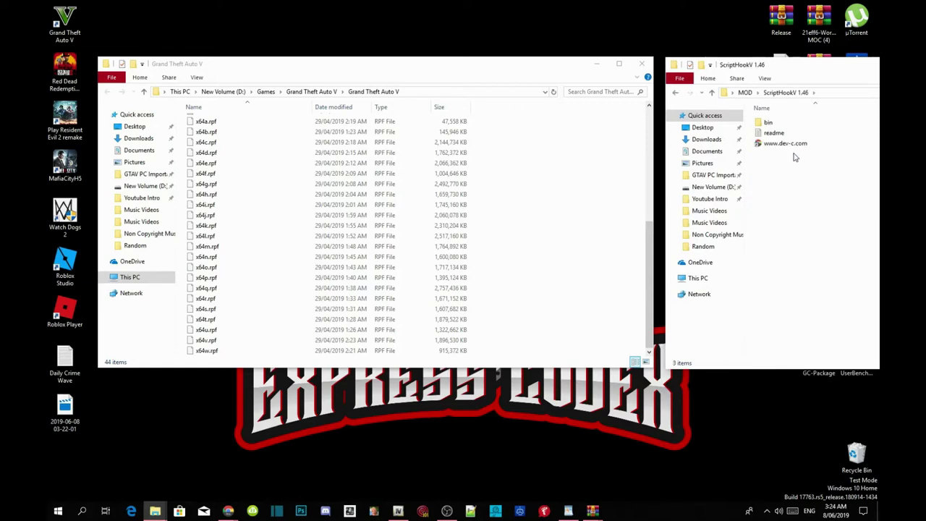
{"action": "double_click", "coordinate": [771, 123]}
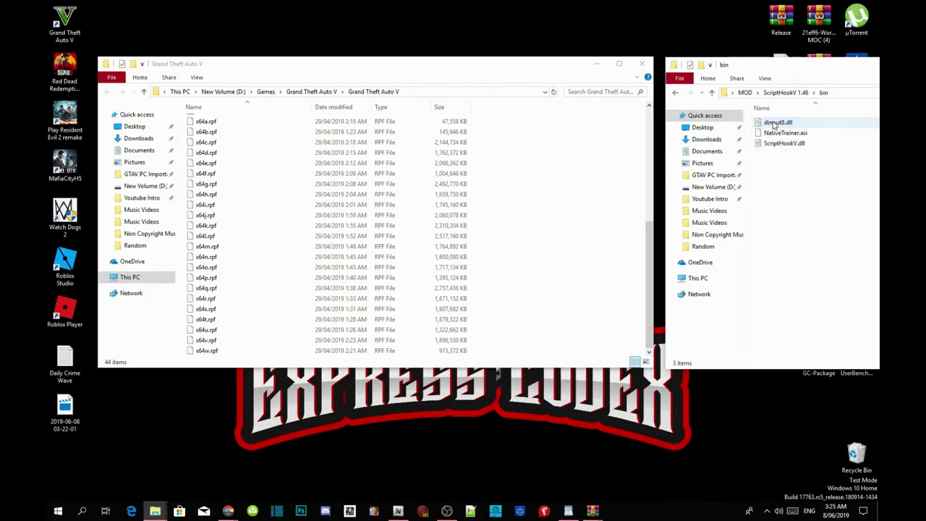
{"action": "left_click", "coordinate": [774, 124]}
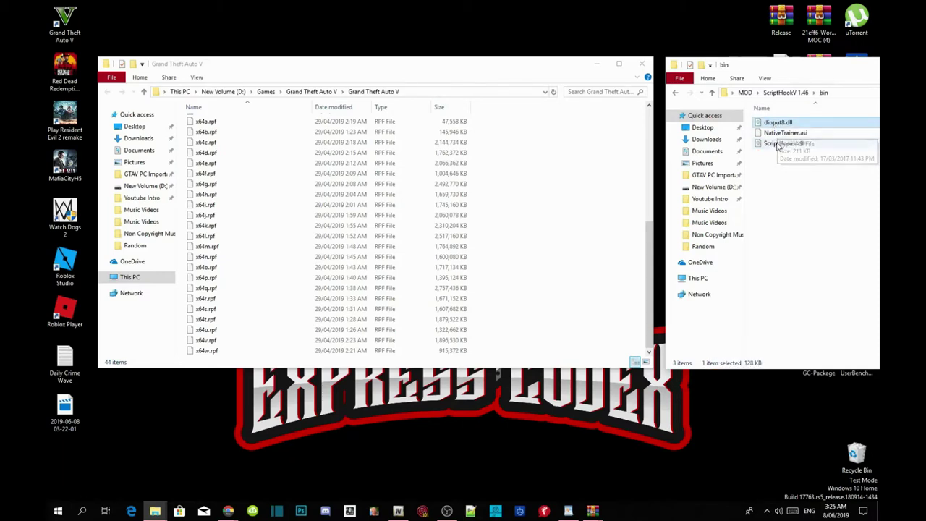
{"action": "left_click", "coordinate": [777, 144], "text": "ctrl"}
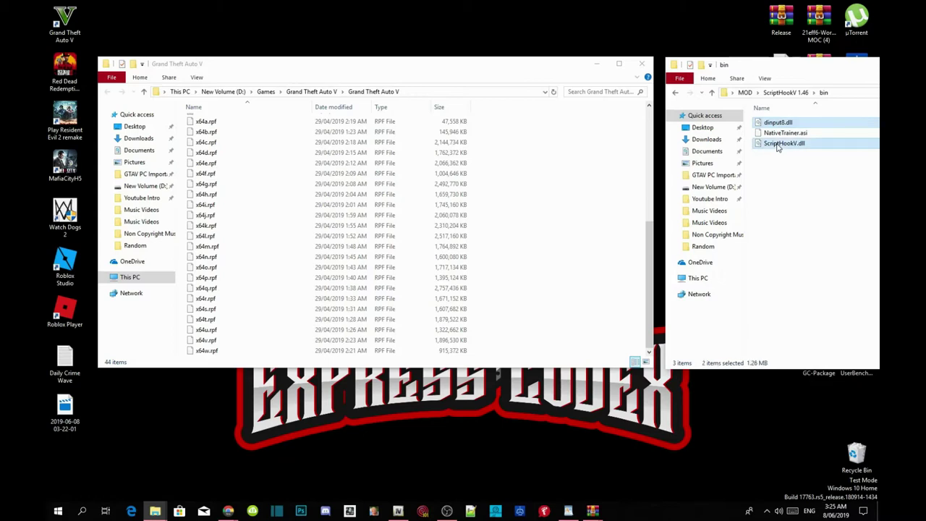
{"action": "left_click_drag", "start_coordinate": [793, 147], "coordinate": [570, 214]}
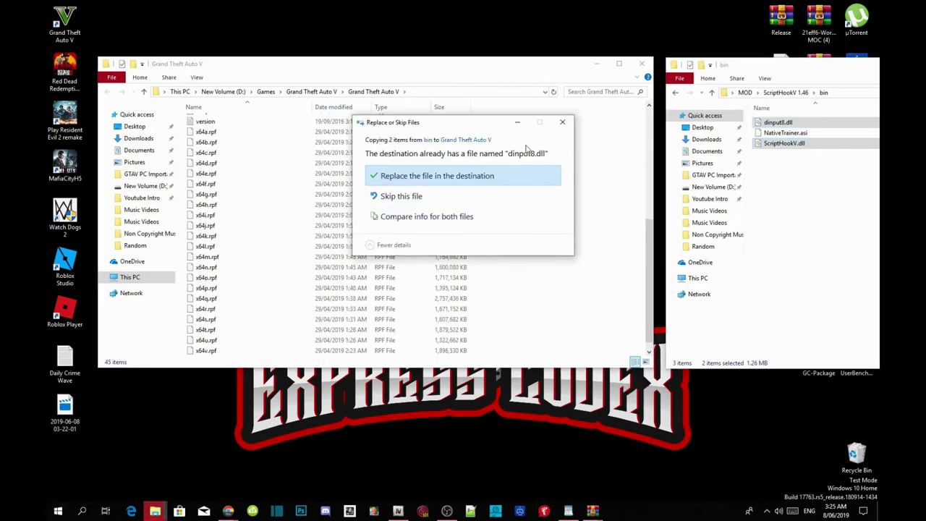
{"action": "left_click", "coordinate": [457, 175]}
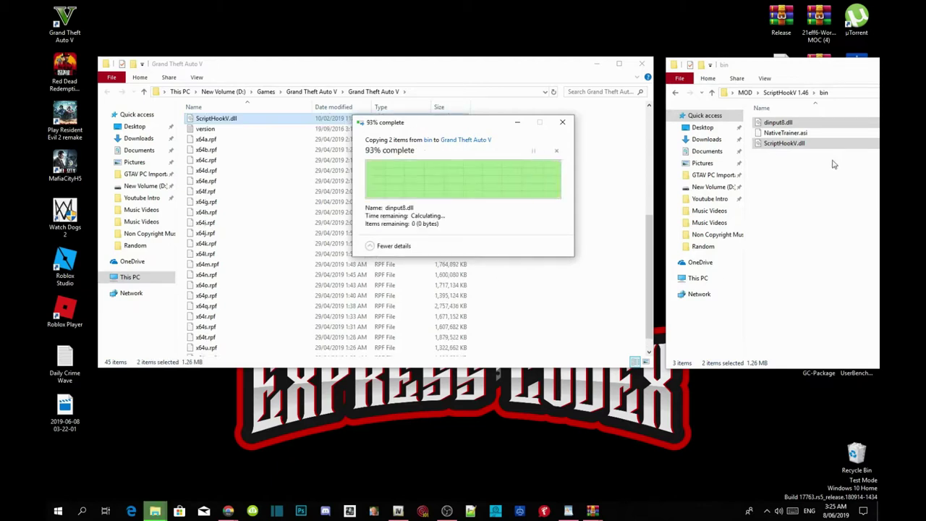
{"action": "left_click", "coordinate": [677, 95]}
{"action": "left_click", "coordinate": [677, 96]}
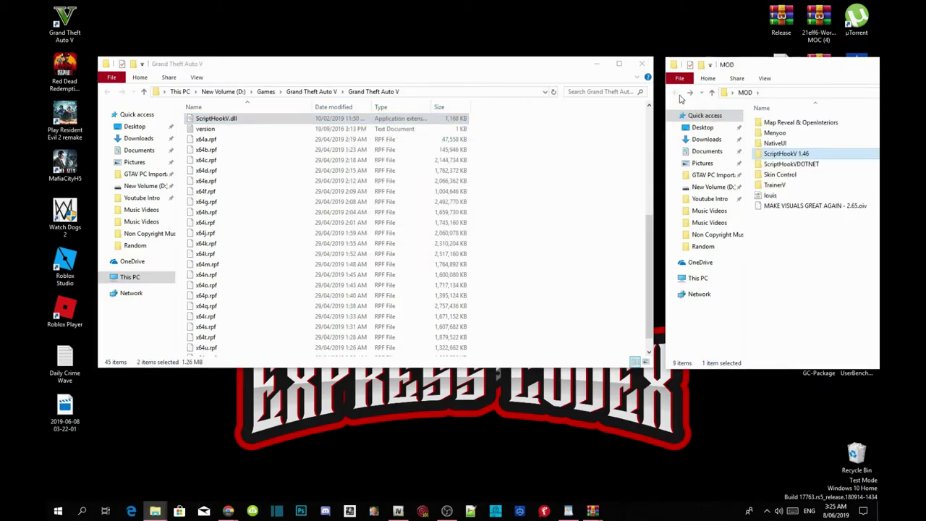
Step: Copy ScriptHookVDotNet.asi, ScriptHookVDotNet2.dll and its config file into the game folder
{"action": "double_click", "coordinate": [790, 165]}
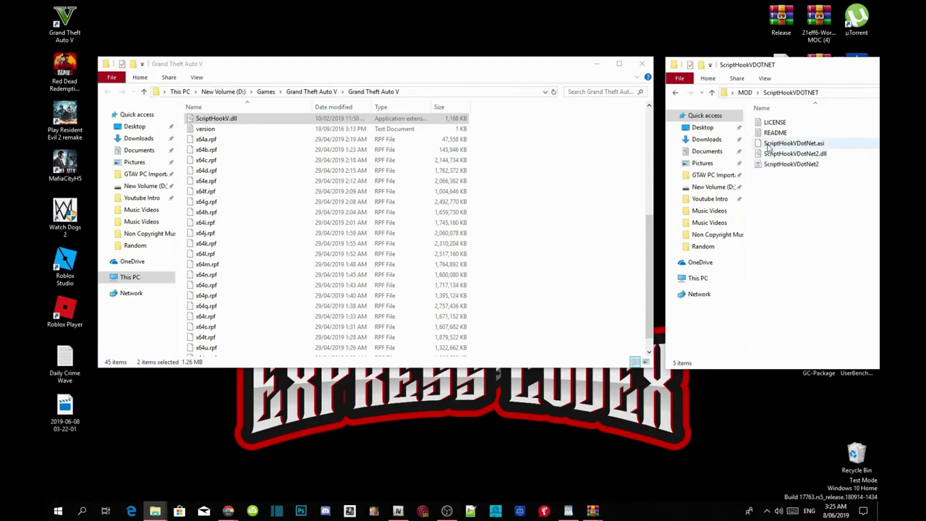
{"action": "left_click", "coordinate": [823, 144]}
{"action": "left_click", "coordinate": [822, 155], "text": "ctrl"}
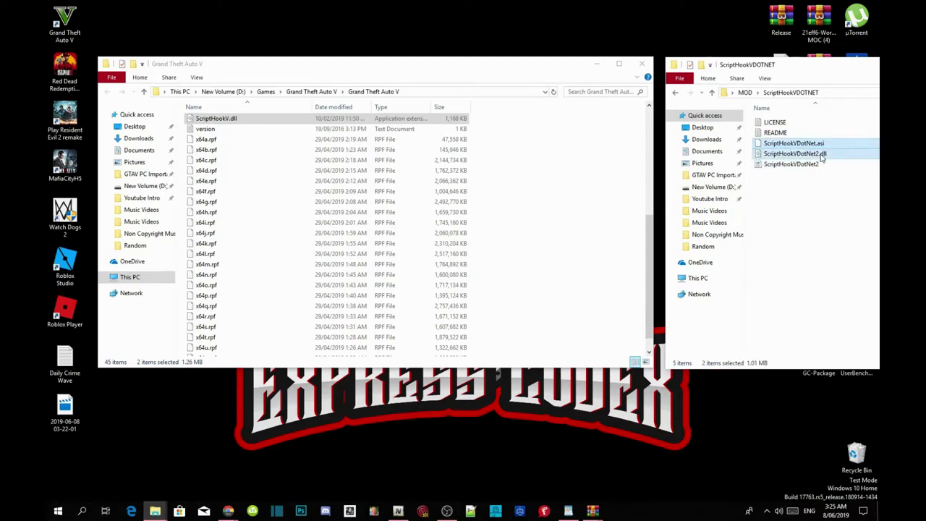
{"action": "left_click", "coordinate": [818, 164], "text": "ctrl"}
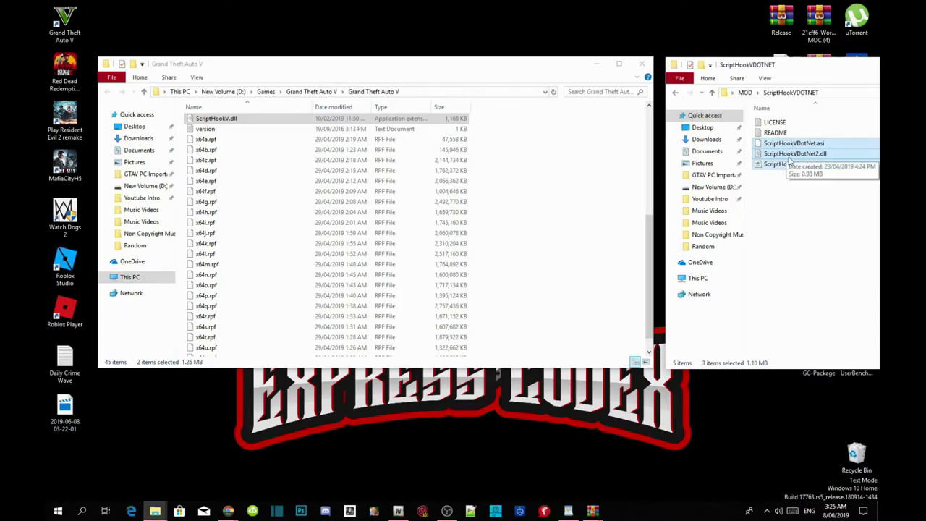
{"action": "left_click_drag", "start_coordinate": [792, 158], "coordinate": [573, 224]}
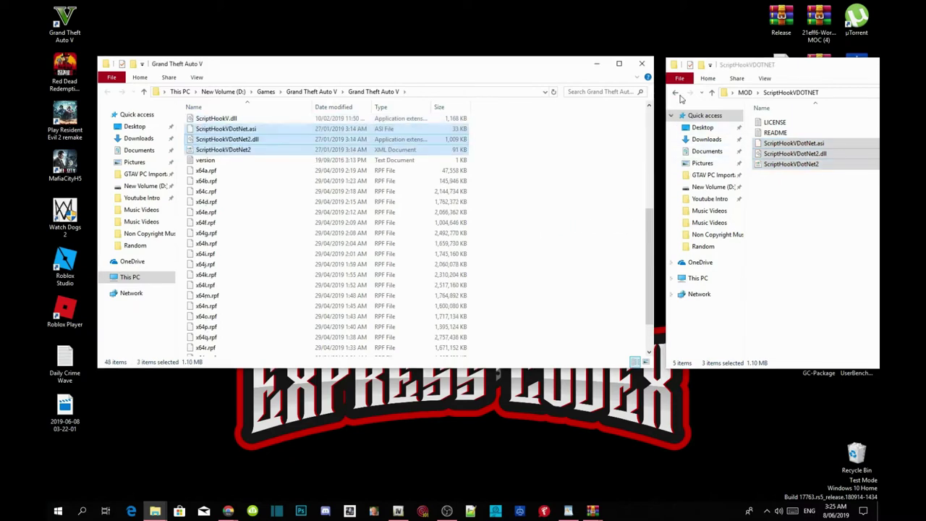
Step: Return to the MOD folder and open the TrainerV folder
{"action": "left_click", "coordinate": [677, 94]}
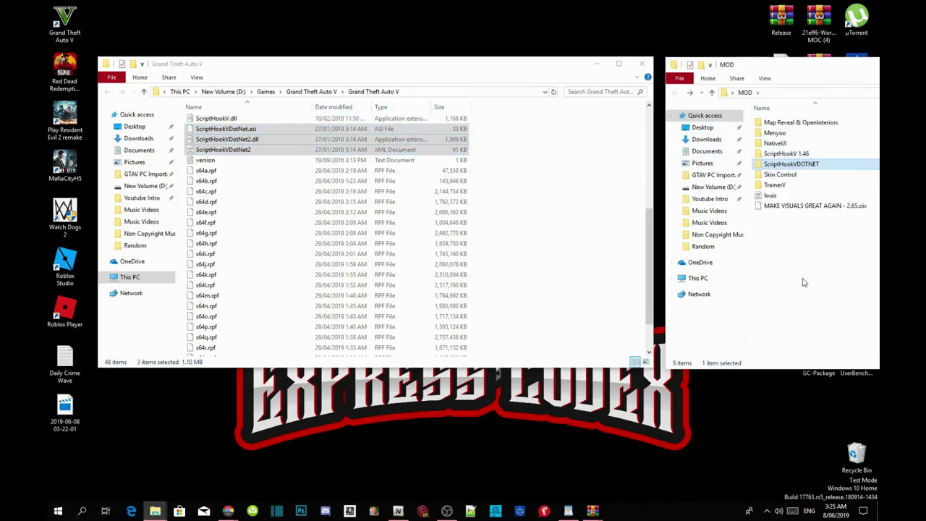
{"action": "left_click", "coordinate": [809, 251]}
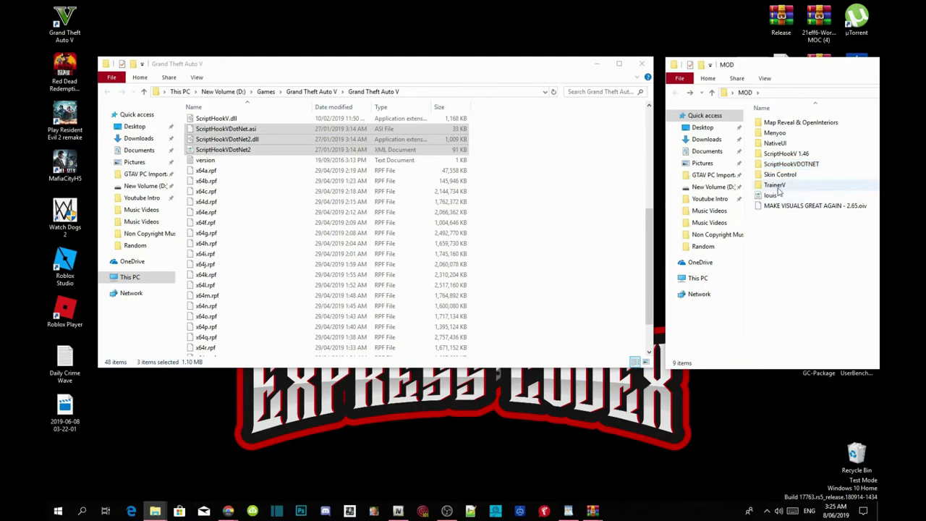
{"action": "mouse_move", "coordinate": [779, 190]}
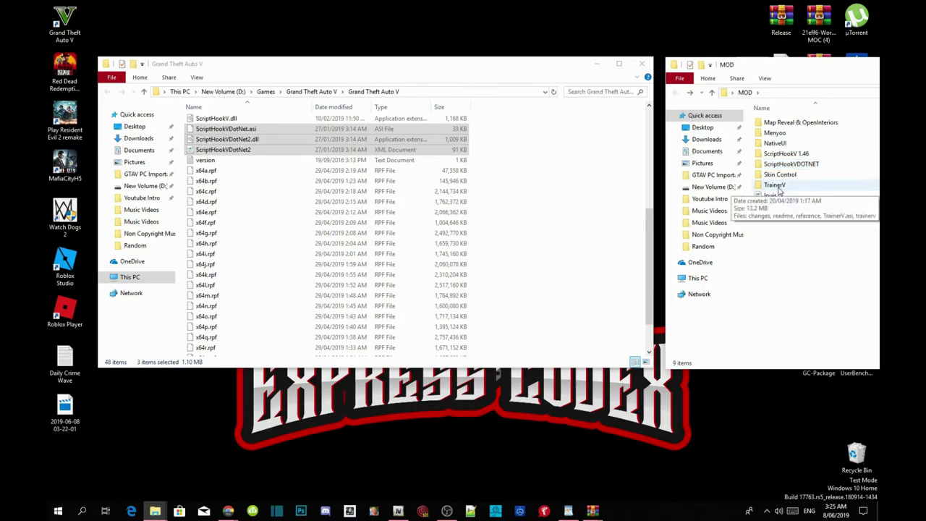
{"action": "double_click", "coordinate": [787, 189]}
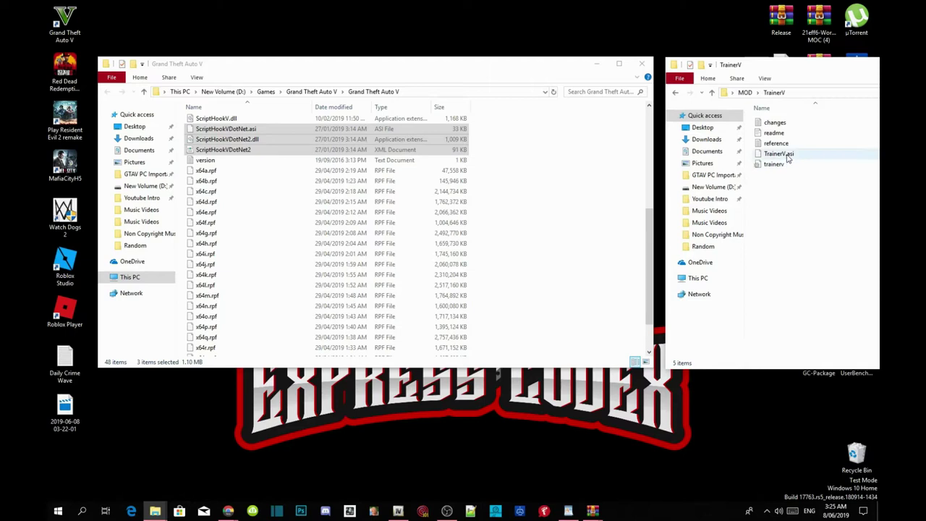
Step: Copy TrainerV.asi and trainerv into the Grand Theft Auto V folder
{"action": "left_click", "coordinate": [788, 157]}
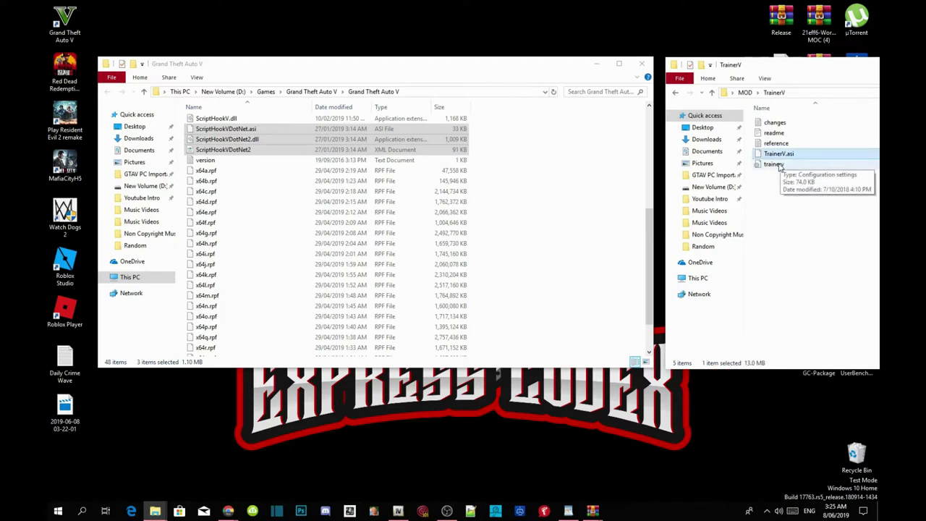
{"action": "left_click", "coordinate": [774, 164], "text": "ctrl"}
{"action": "left_click_drag", "start_coordinate": [782, 158], "coordinate": [548, 265]}
Step: Copy the menyooStuff folder and Menyoo.asi from the Menyoo mod folder into the game folder
{"action": "left_click", "coordinate": [678, 98]}
{"action": "left_click", "coordinate": [678, 98]}
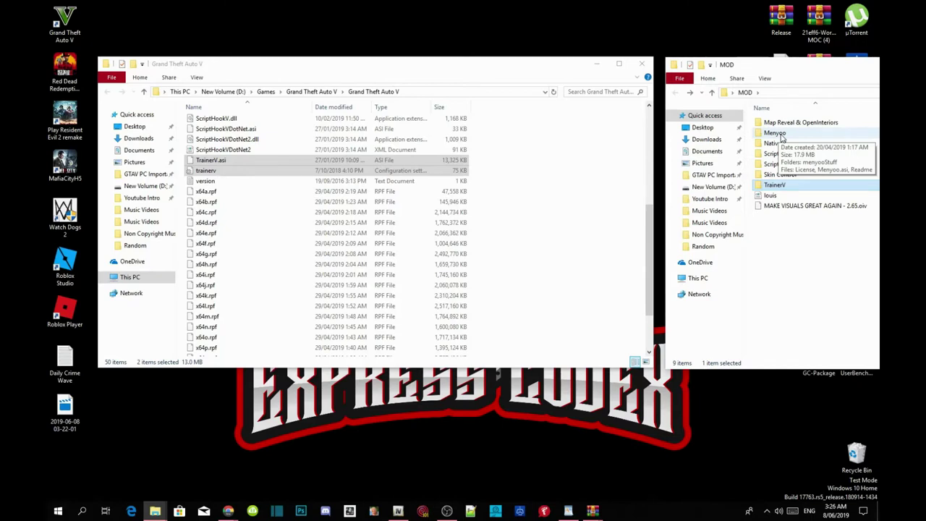
{"action": "double_click", "coordinate": [775, 133]}
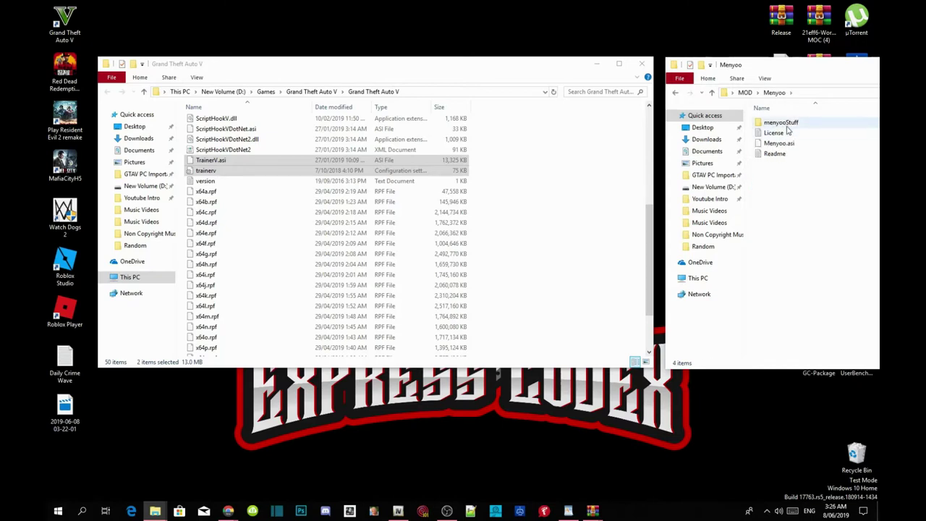
{"action": "left_click", "coordinate": [792, 125]}
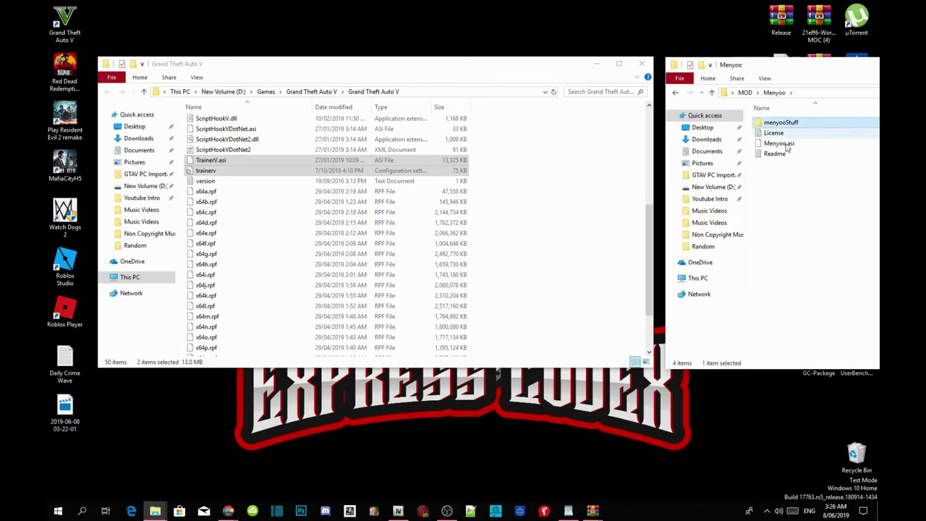
{"action": "left_click", "coordinate": [789, 145], "text": "ctrl"}
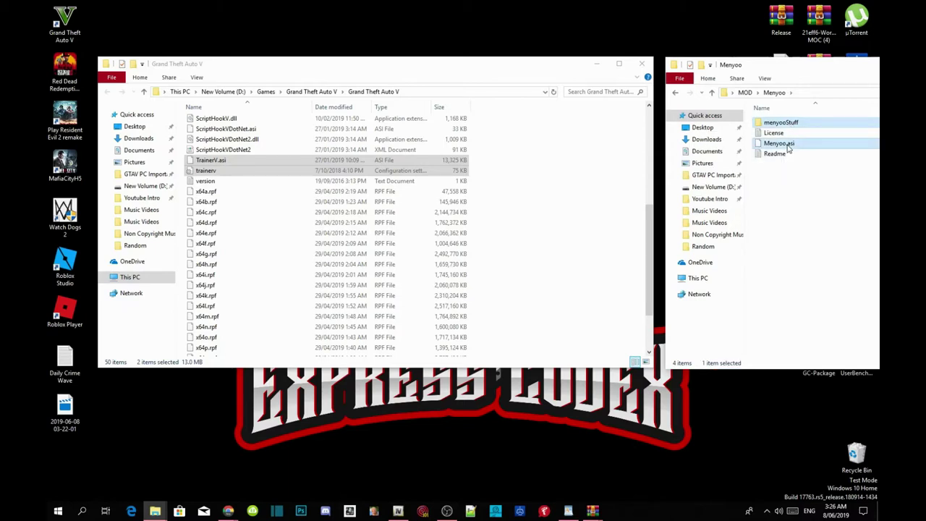
{"action": "left_click_drag", "start_coordinate": [789, 145], "coordinate": [572, 251]}
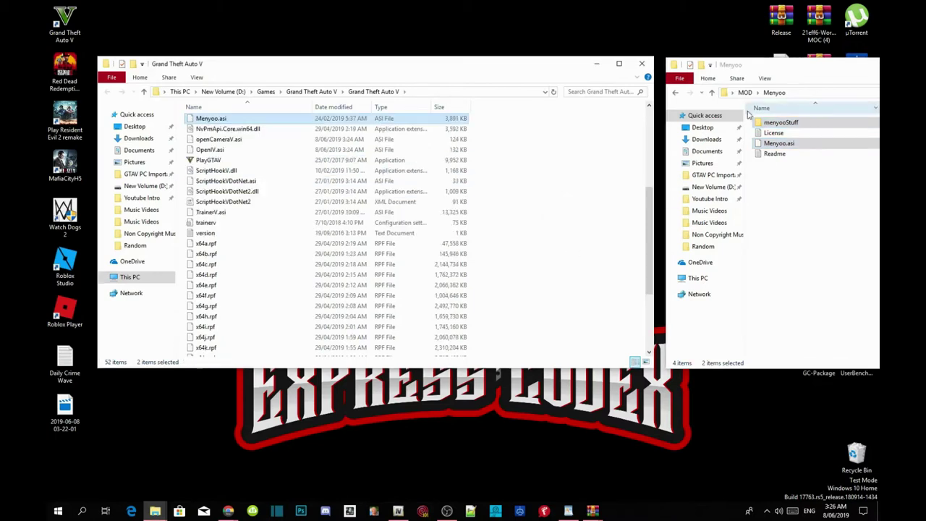
Step: Copy all three Map Reveal & OpenInteriors files into the game folder, bringing it to 55 items
{"action": "left_click", "coordinate": [675, 93]}
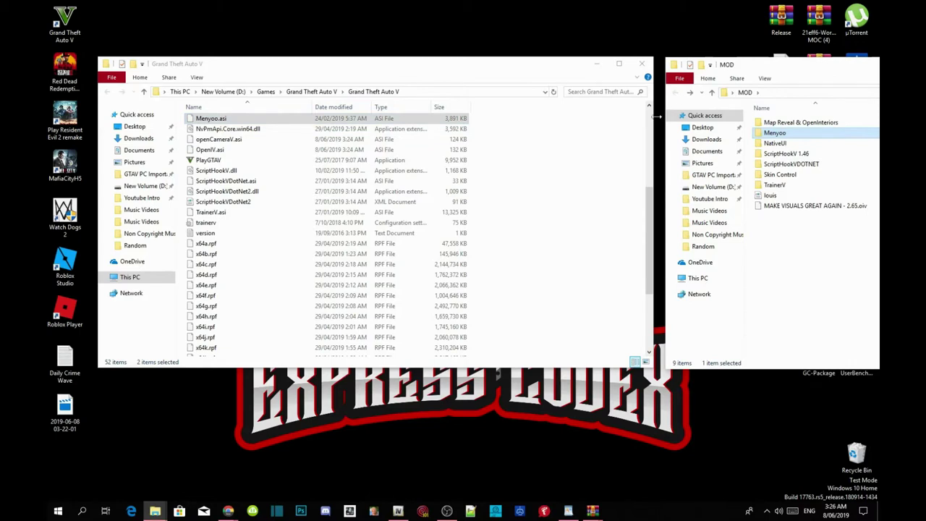
{"action": "left_click", "coordinate": [822, 124]}
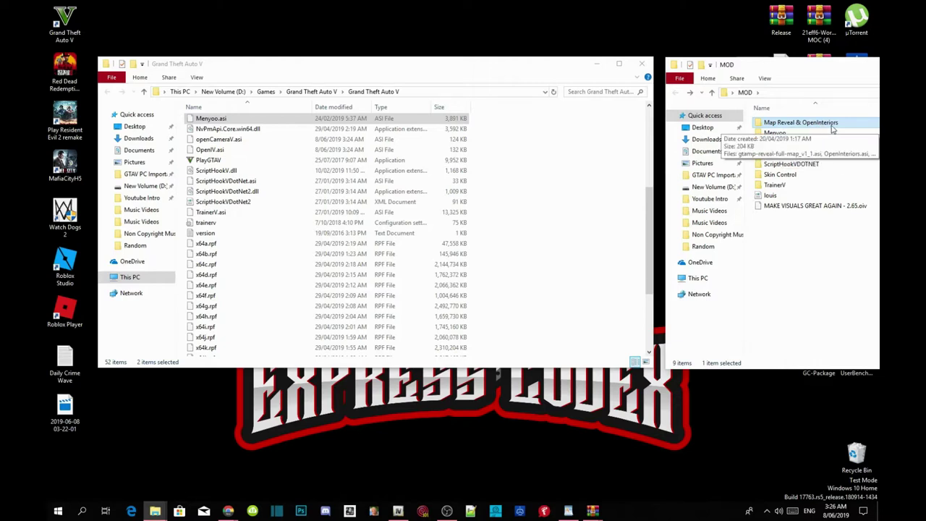
{"action": "double_click", "coordinate": [830, 123]}
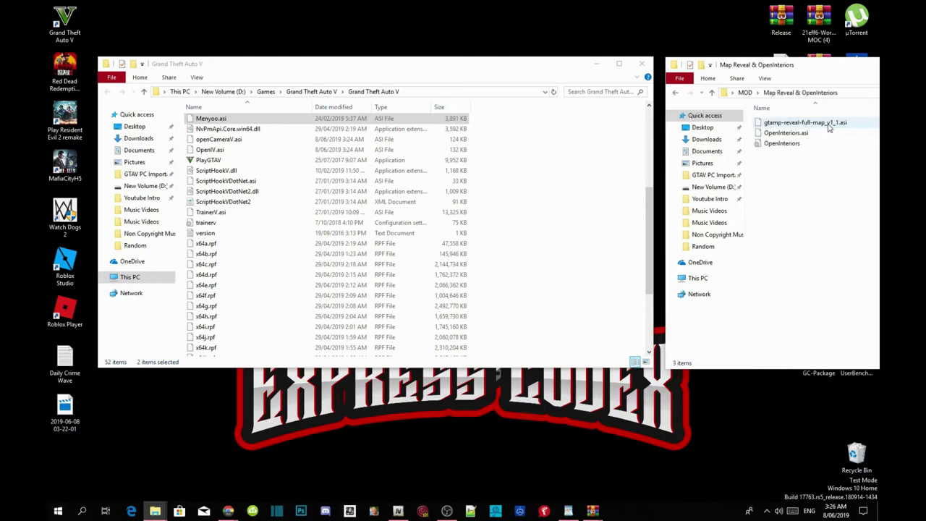
{"action": "left_click_drag", "start_coordinate": [825, 186], "coordinate": [555, 277]}
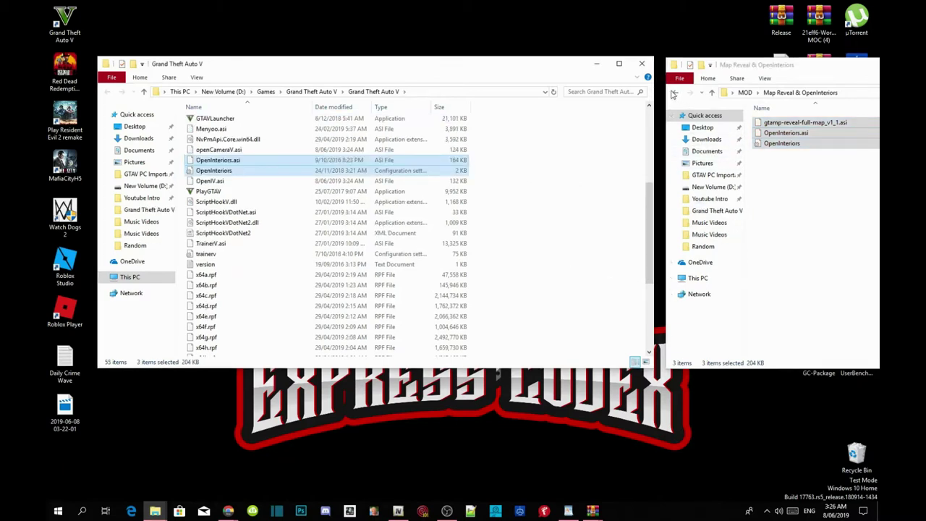
{"action": "left_click", "coordinate": [676, 95]}
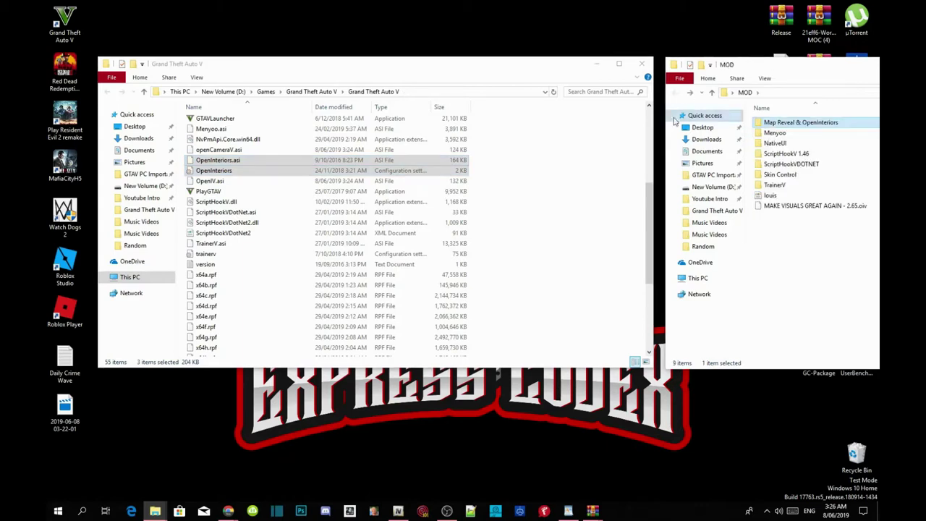
Step: Refresh the game folder and add a new folder named 'scripts' to it
{"action": "right_click", "coordinate": [571, 235]}
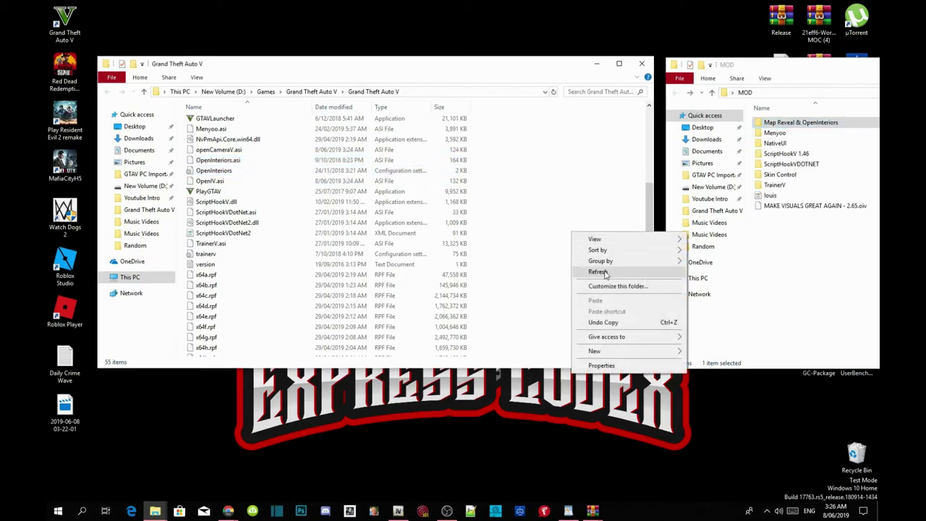
{"action": "left_click", "coordinate": [601, 272]}
{"action": "right_click", "coordinate": [574, 206]}
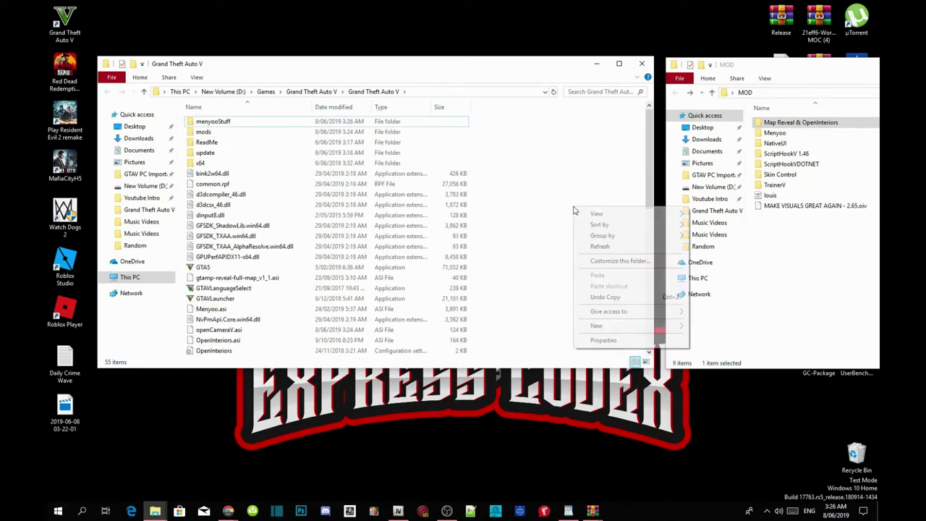
{"action": "mouse_move", "coordinate": [608, 327]}
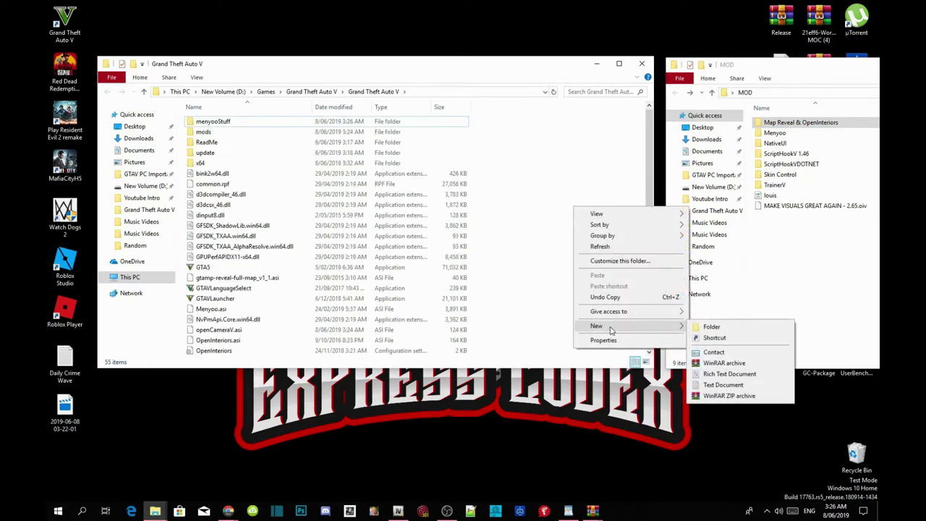
{"action": "left_click", "coordinate": [708, 329]}
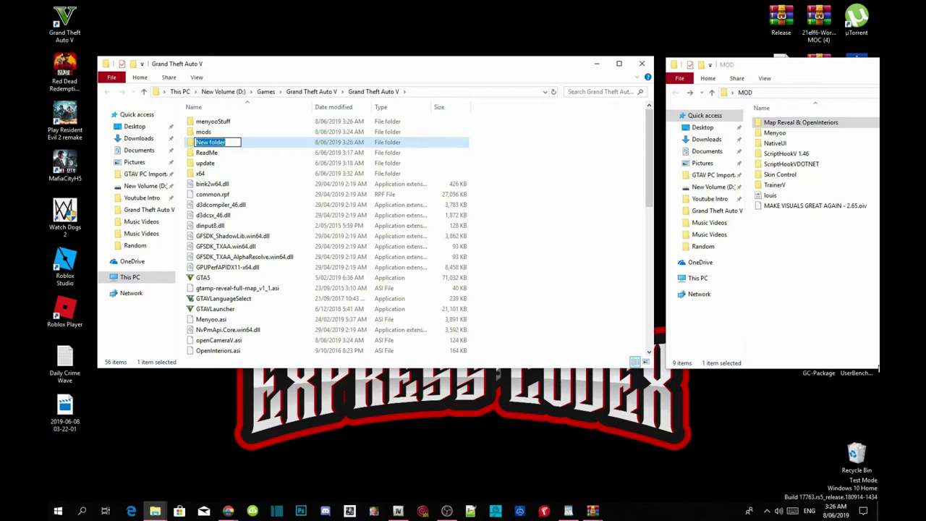
{"action": "type", "text": "scripts"}
{"action": "key", "text": "Return"}
{"action": "key", "text": "Return"}
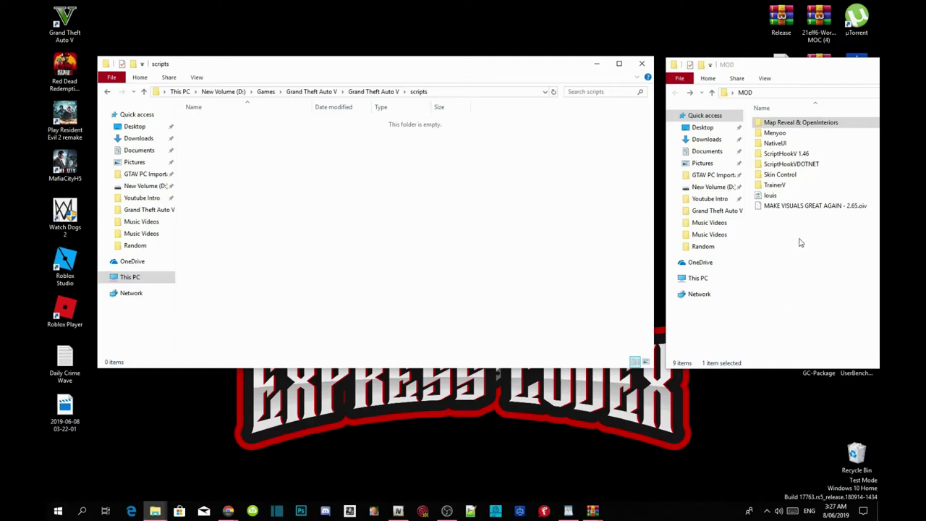
Step: Copy NativeUI.dll from NativeUI\1.7 into the scripts folder and close the 1.7 window
{"action": "double_click", "coordinate": [775, 143]}
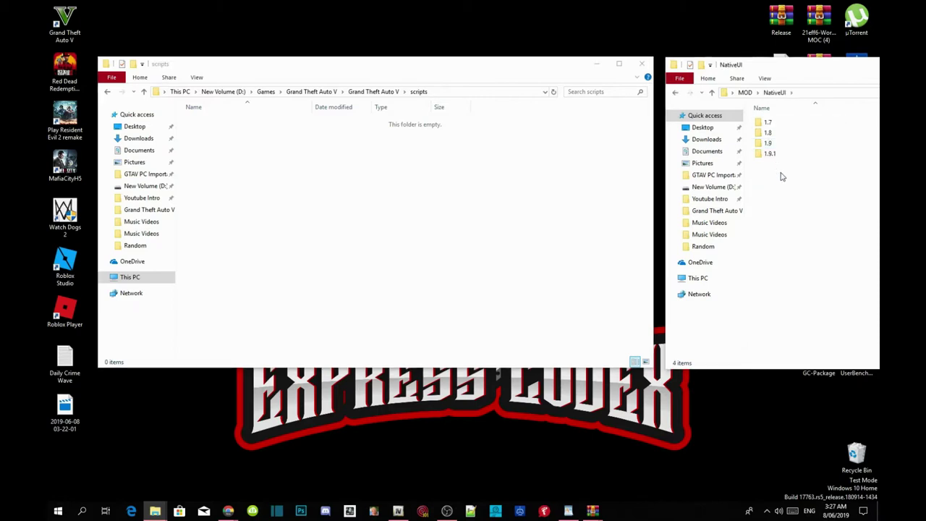
{"action": "double_click", "coordinate": [768, 123]}
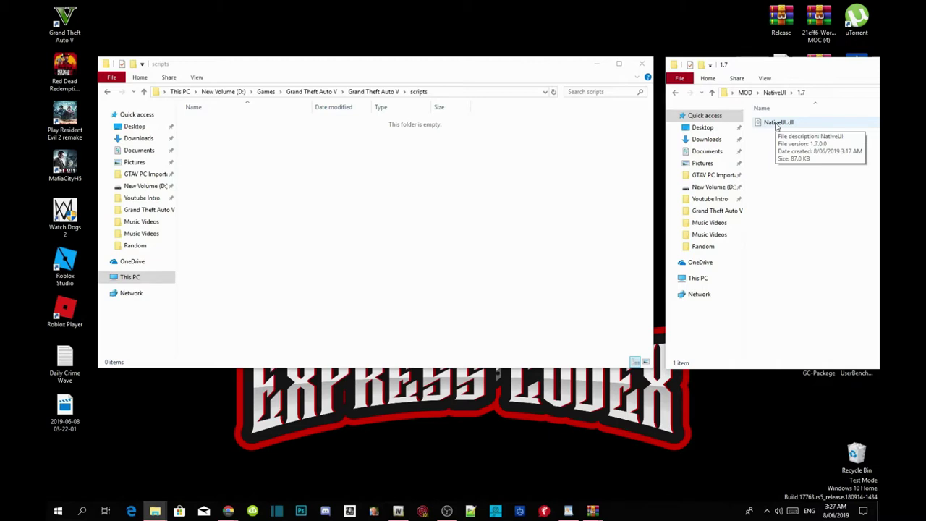
{"action": "left_click", "coordinate": [777, 125]}
{"action": "left_click_drag", "start_coordinate": [776, 125], "coordinate": [279, 154]}
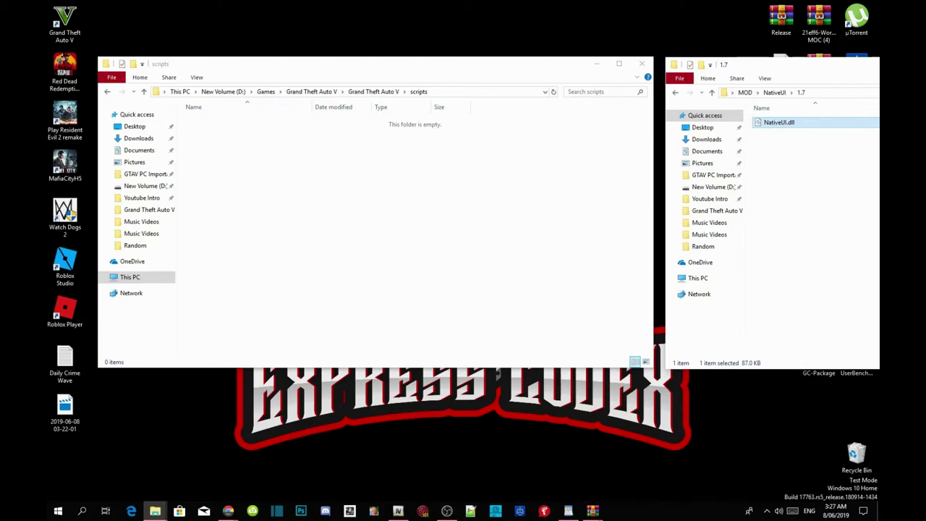
{"action": "left_click", "coordinate": [785, 215]}
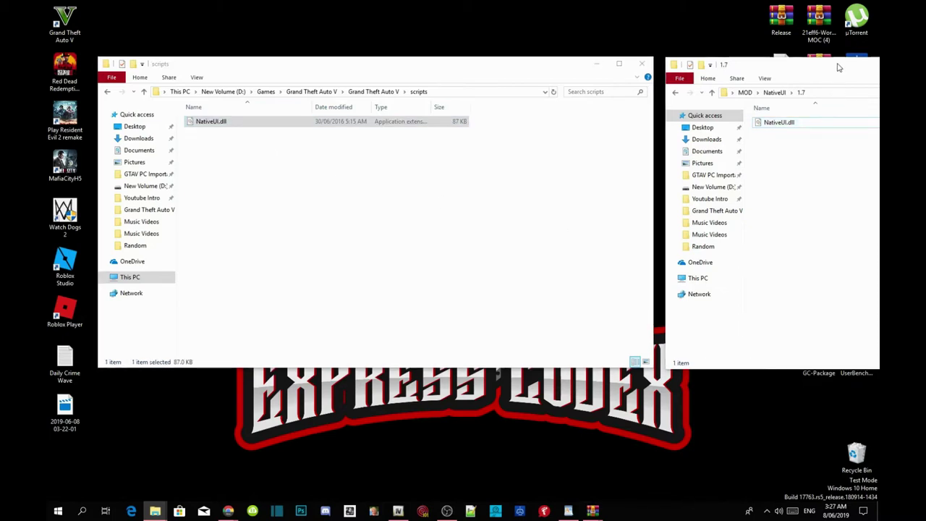
{"action": "left_click_drag", "start_coordinate": [839, 67], "coordinate": [331, 78]}
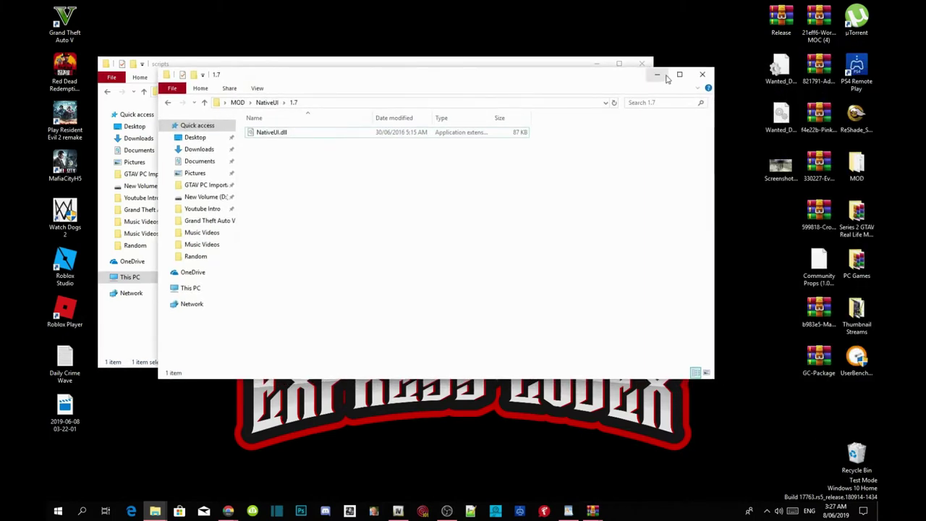
{"action": "left_click", "coordinate": [700, 75]}
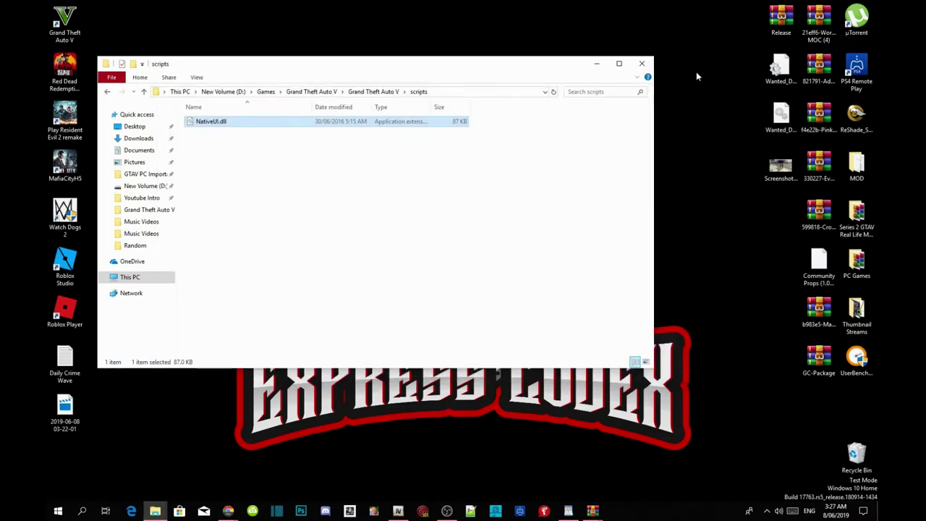
{"action": "left_click", "coordinate": [555, 168]}
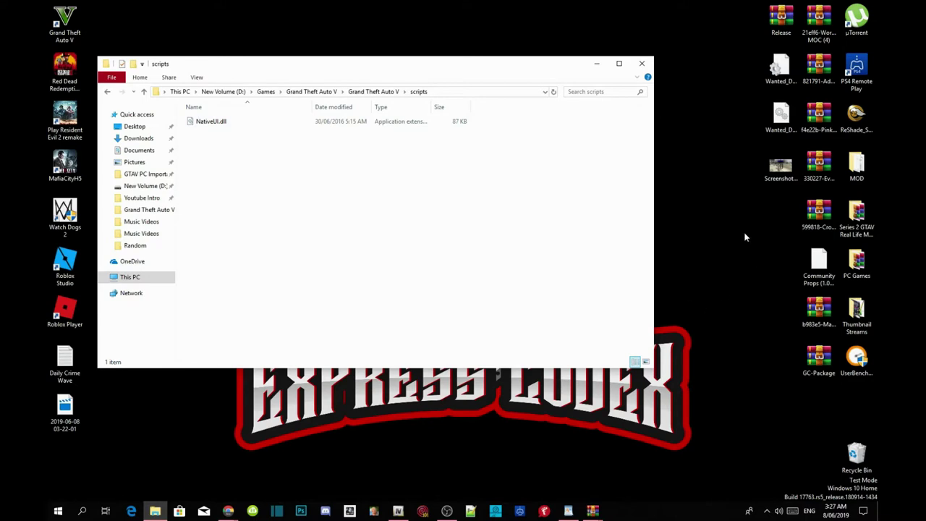
Step: Drag MapEditor.zip's MapEditor folder, MapEditor.dll, ClearScript.dll and list files, excluding NativeUI.dll, into scripts
{"action": "left_click", "coordinate": [602, 515]}
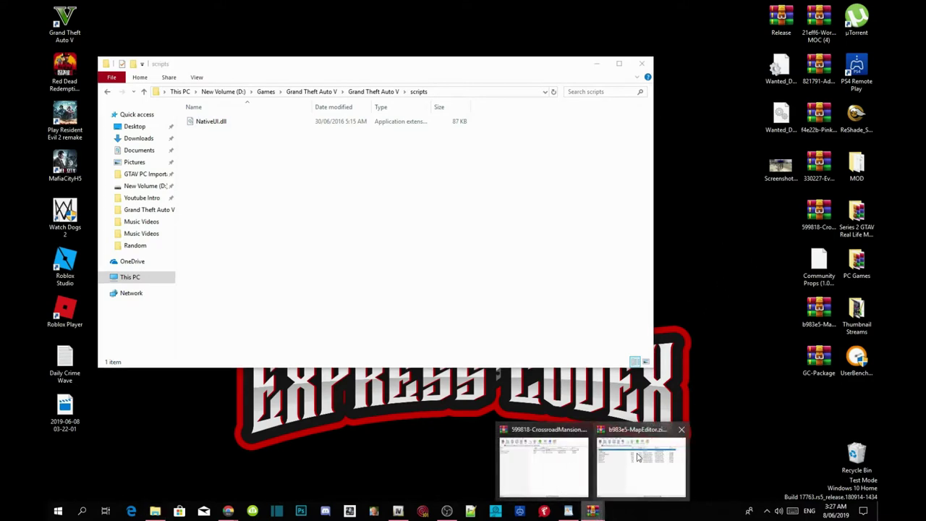
{"action": "left_click", "coordinate": [638, 457]}
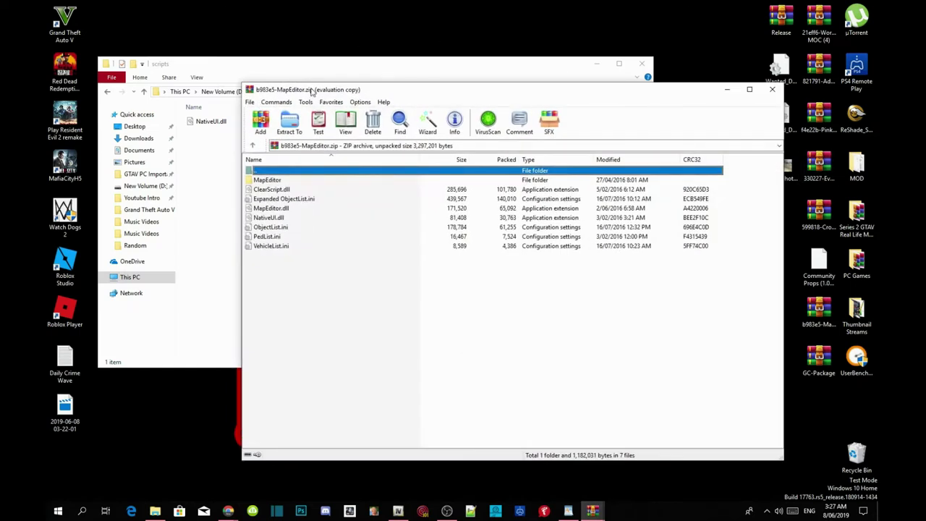
{"action": "left_click_drag", "start_coordinate": [311, 91], "coordinate": [741, 63]}
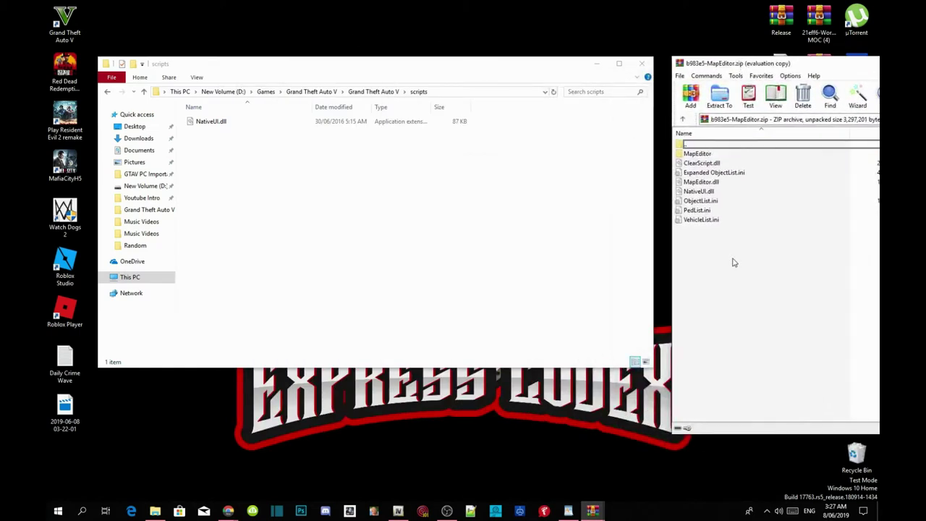
{"action": "left_click_drag", "start_coordinate": [732, 259], "coordinate": [713, 156]}
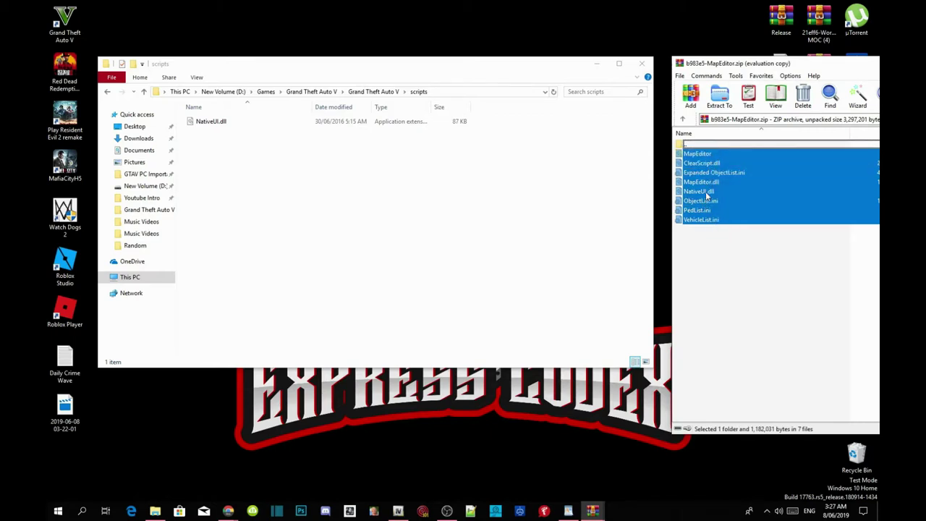
{"action": "left_click", "coordinate": [707, 192], "text": "ctrl"}
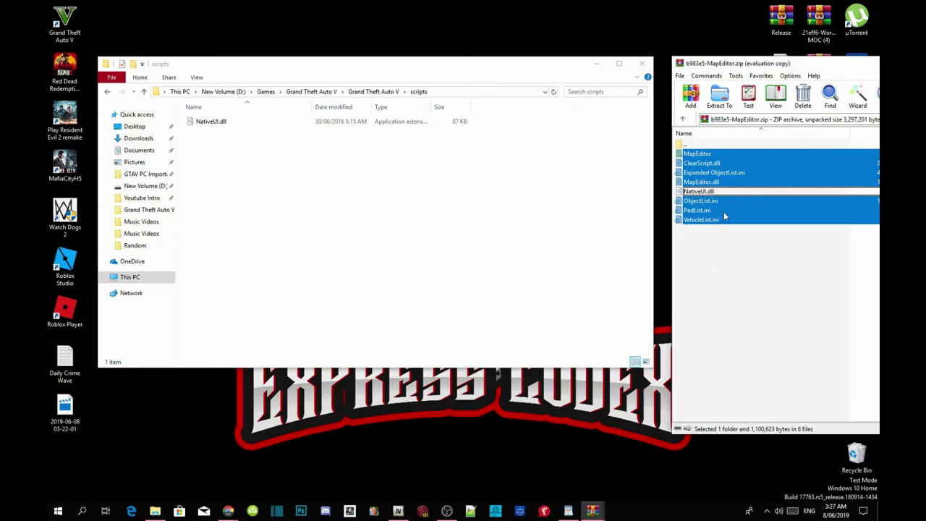
{"action": "left_click_drag", "start_coordinate": [724, 209], "coordinate": [369, 192]}
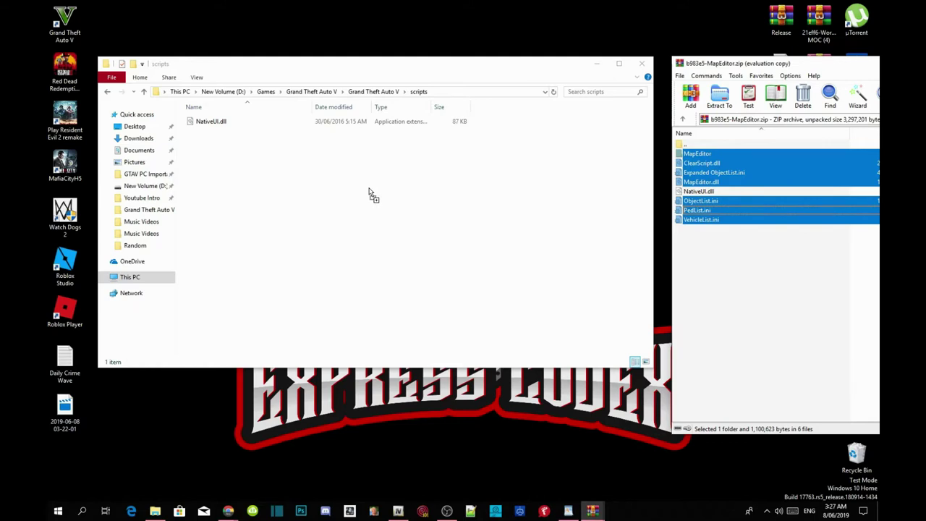
{"action": "left_click_drag", "start_coordinate": [369, 191], "coordinate": [370, 192]}
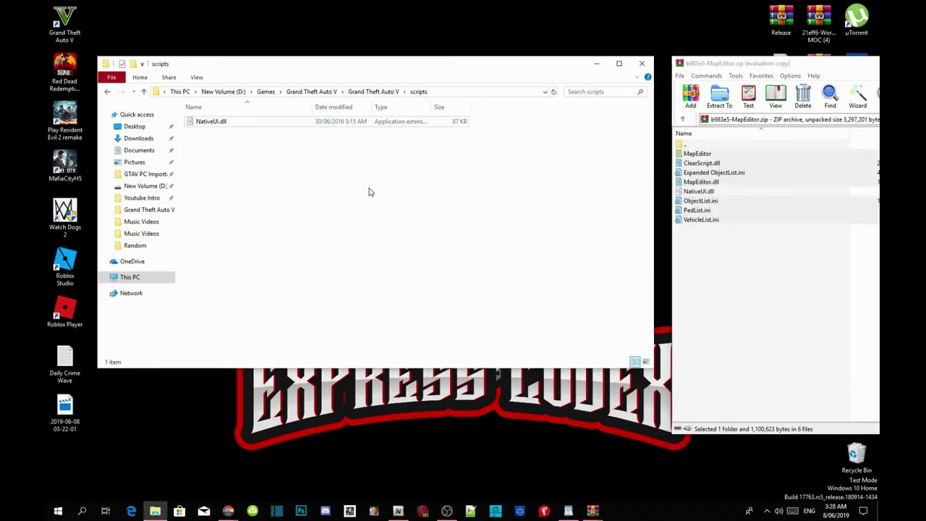
{"action": "left_click", "coordinate": [370, 241]}
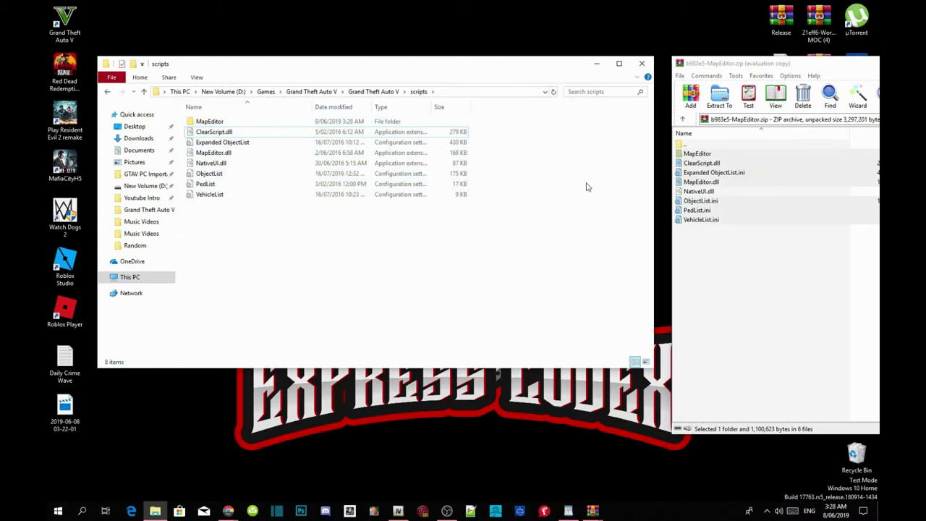
Step: Check NativeUI.dll's Properties details to confirm its file version is 1.7.0.0
{"action": "left_click", "coordinate": [215, 165]}
{"action": "right_click", "coordinate": [215, 166]}
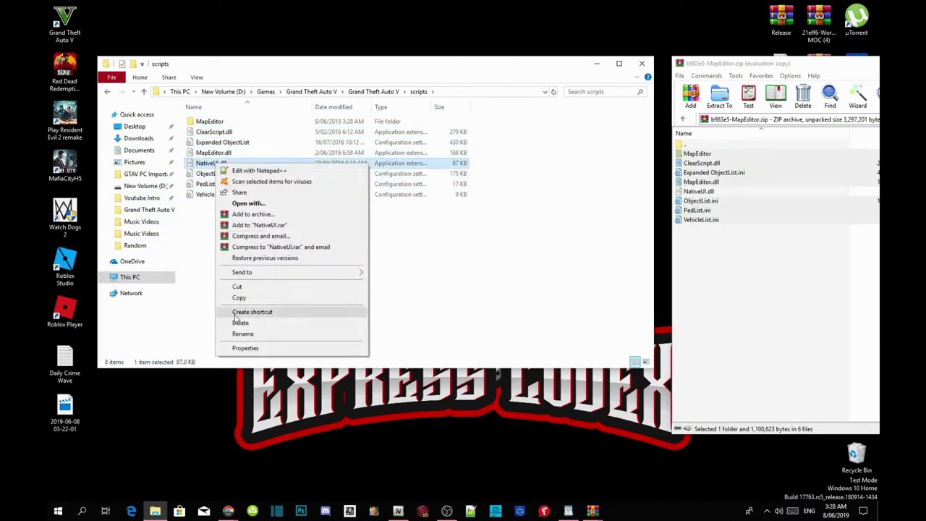
{"action": "left_click", "coordinate": [244, 348]}
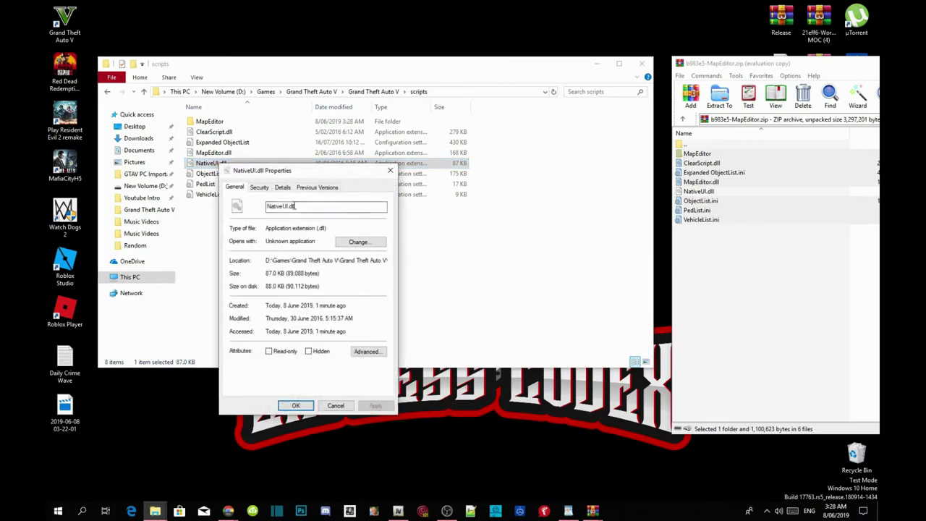
{"action": "left_click", "coordinate": [283, 188]}
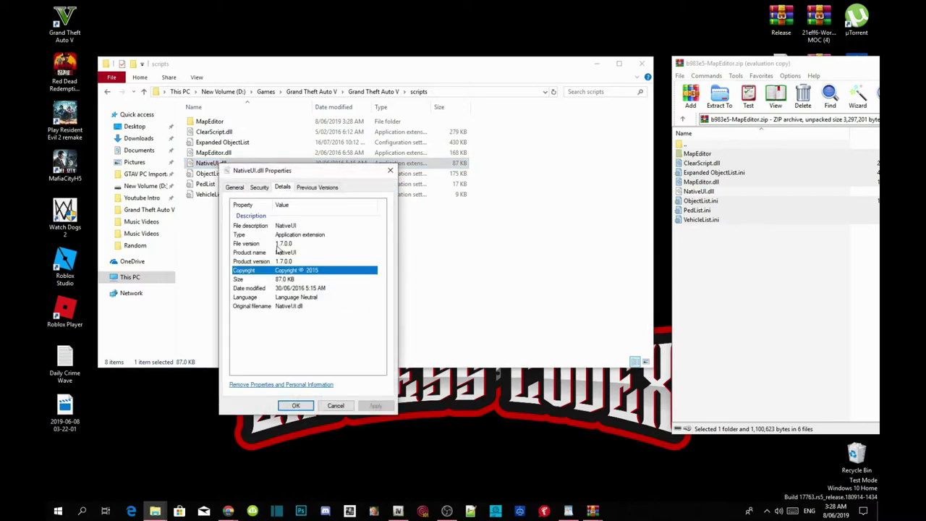
{"action": "left_click", "coordinate": [279, 245]}
Step: Close the properties and return to the Grand Theft Auto V folder, now listing 56 items
{"action": "left_click", "coordinate": [390, 170]}
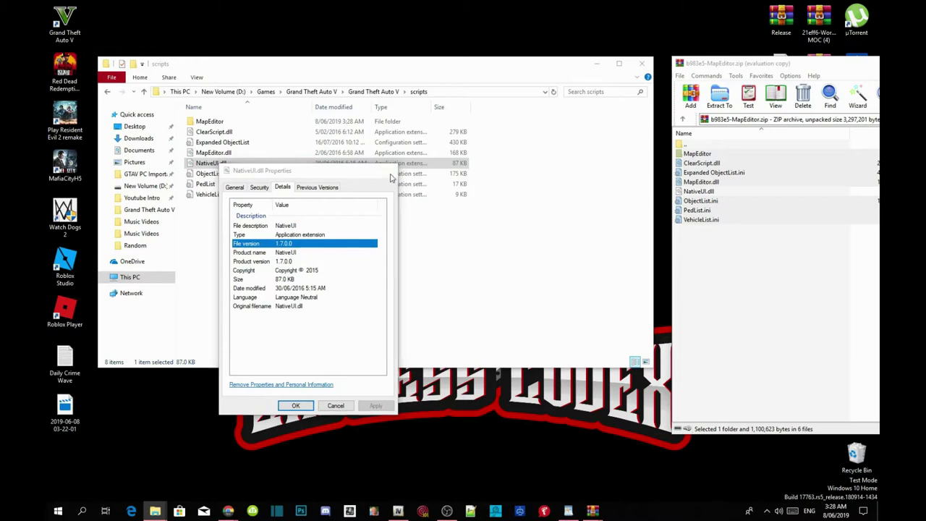
{"action": "left_click", "coordinate": [389, 248]}
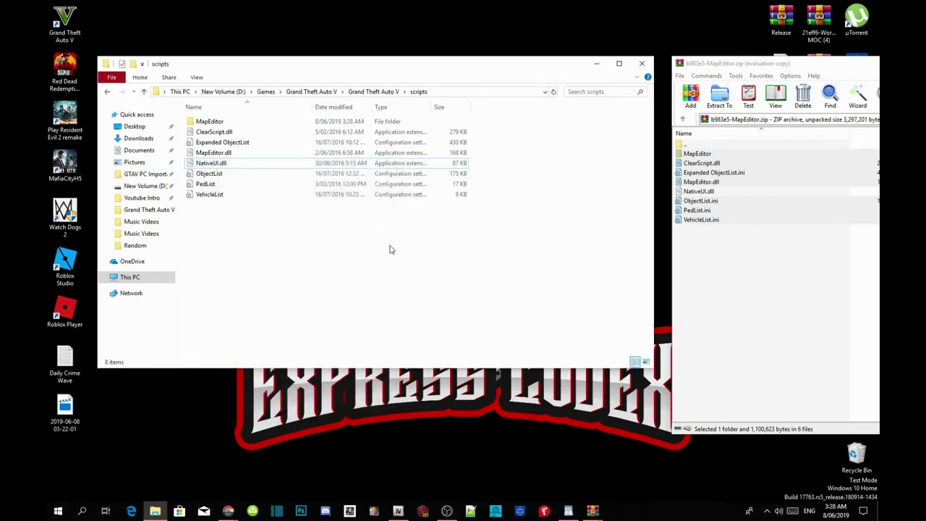
{"action": "left_click", "coordinate": [384, 92]}
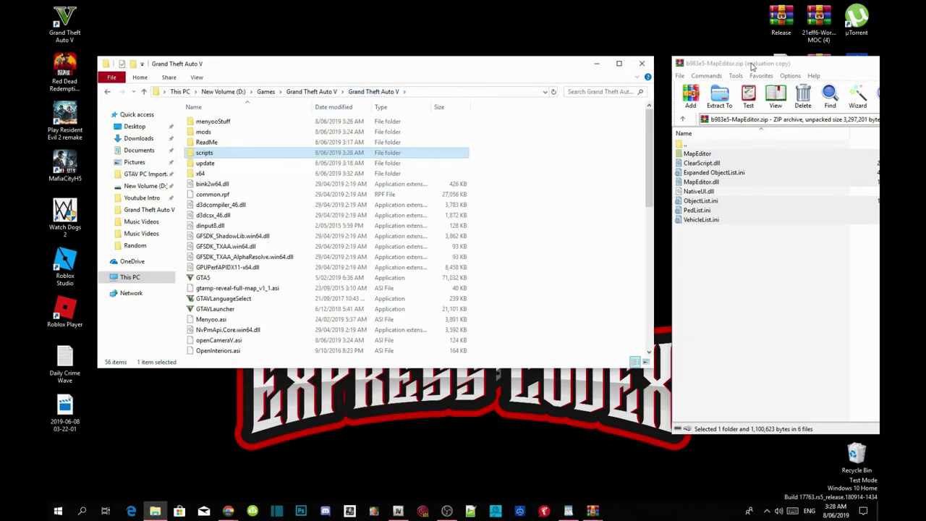